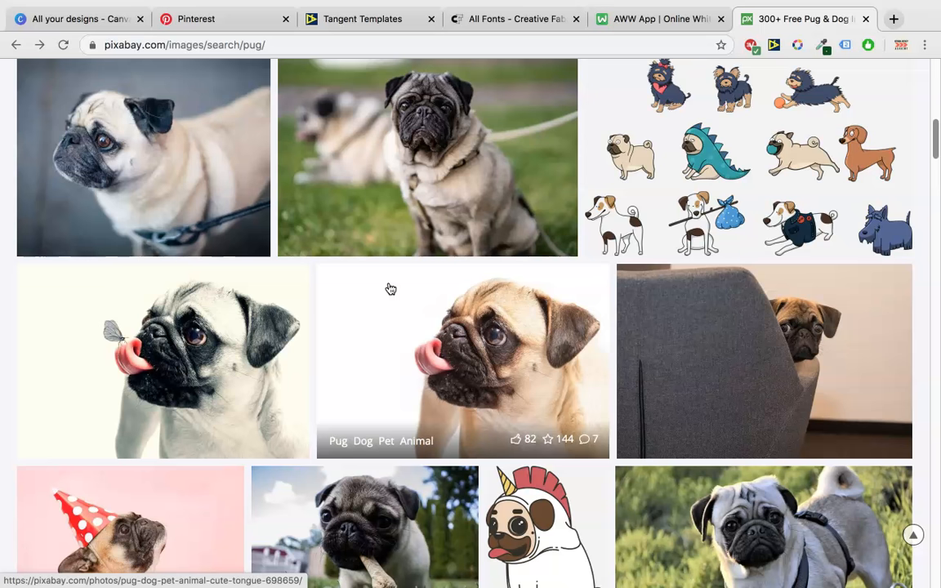
# Step: Open the photo of the pug with a butterfly on its tongue and request the 1920×1279 JPG download
pyautogui.click(217, 342)
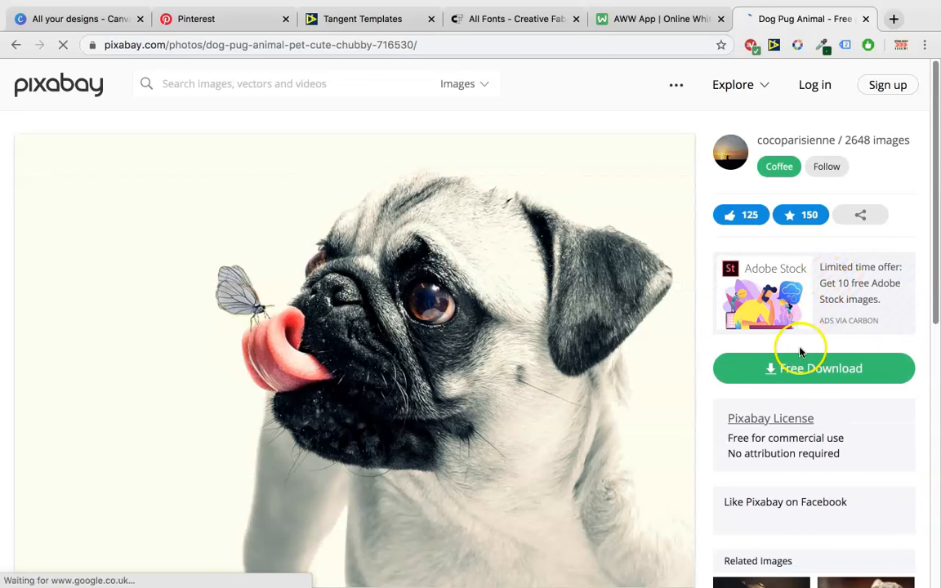
pyautogui.click(823, 372)
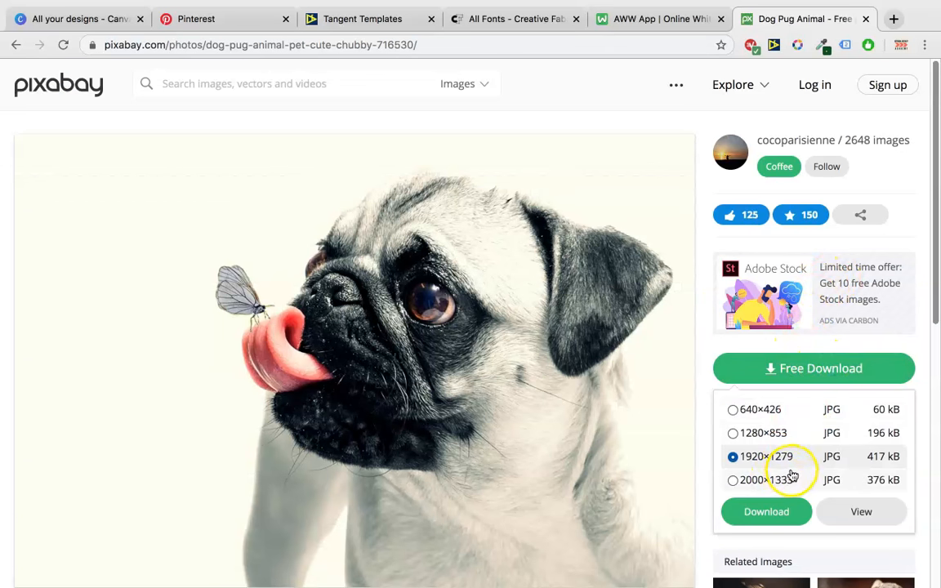
pyautogui.click(761, 512)
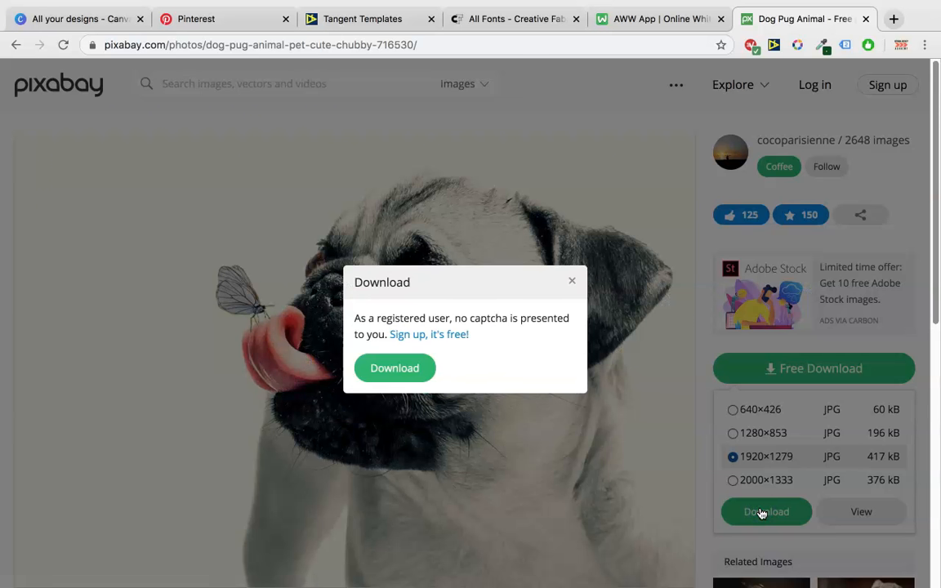
# Step: Pass the captcha check by marking all the taxi images, and download the pug photo
pyautogui.click(411, 345)
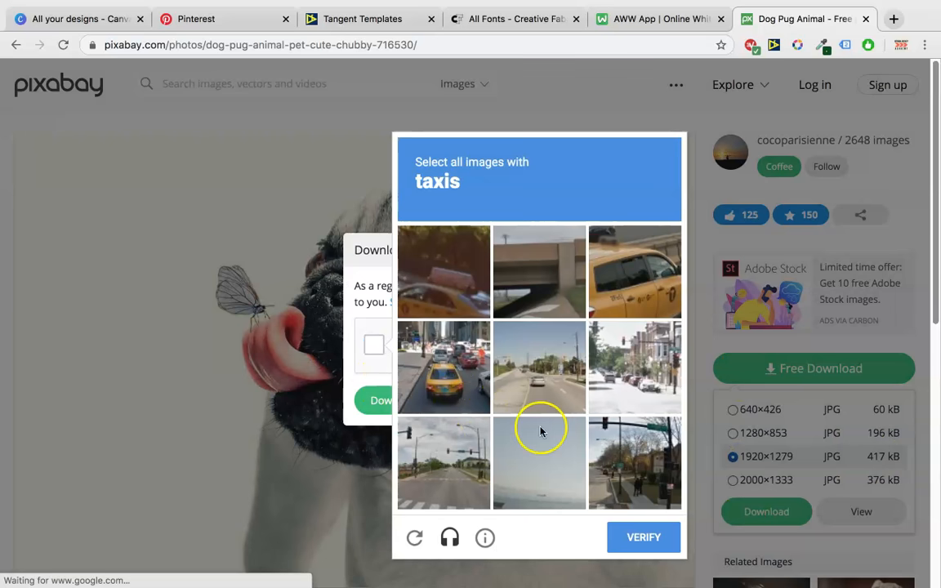
pyautogui.click(444, 366)
pyautogui.click(443, 271)
pyautogui.click(671, 288)
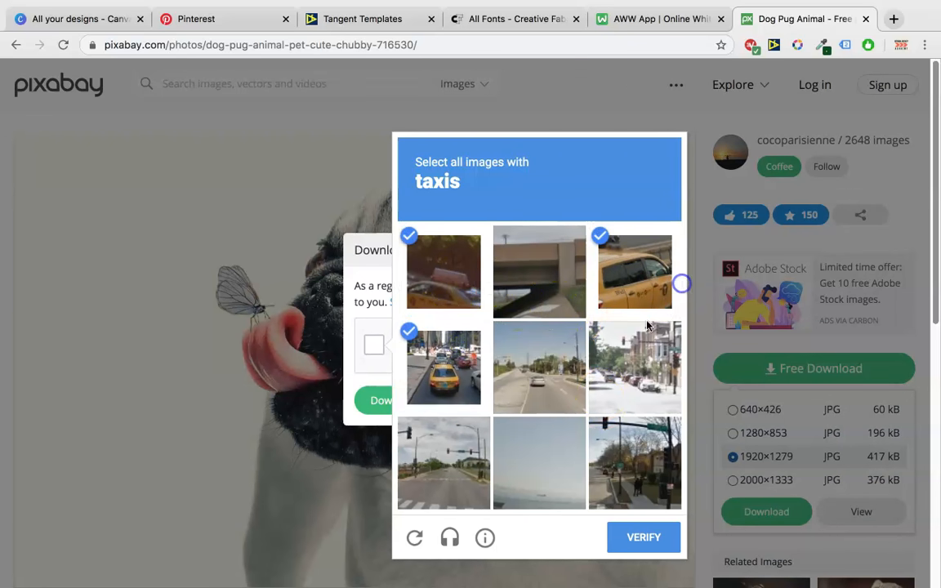
pyautogui.click(643, 536)
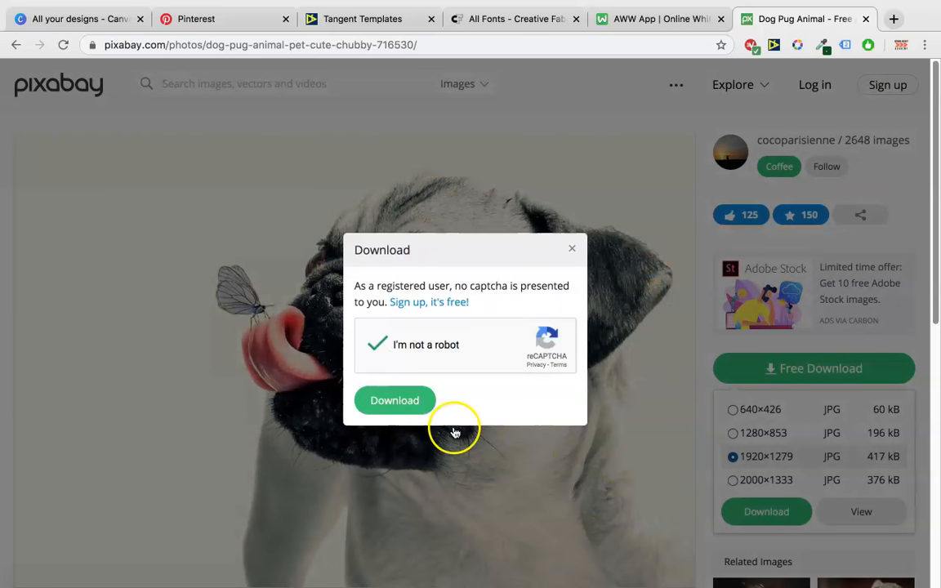
pyautogui.click(396, 404)
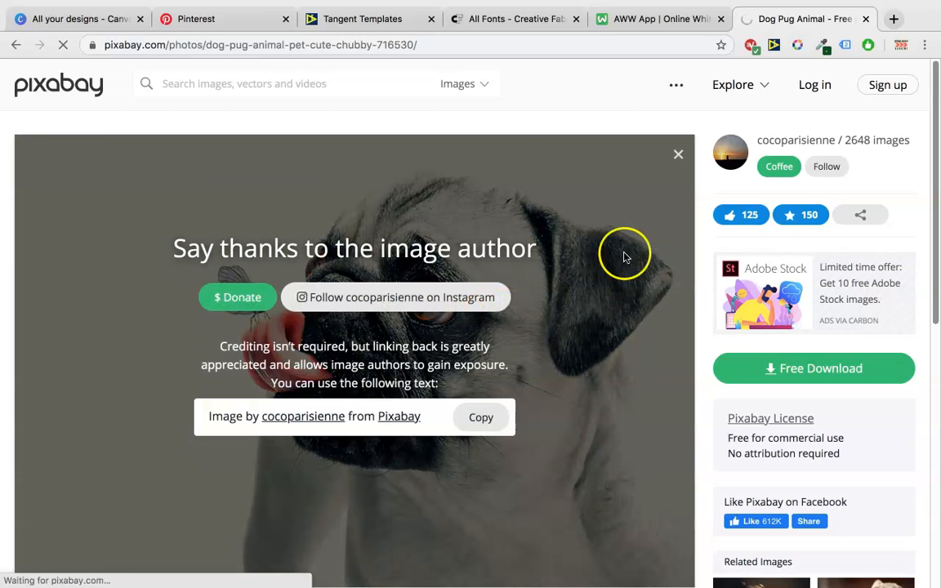
# Step: In Tangent Templates' KDP Helper, generate the cover dimensions for a 6 x 9 book with 120 white-paper pages and no interior bleed
pyautogui.click(382, 23)
pyautogui.click(472, 214)
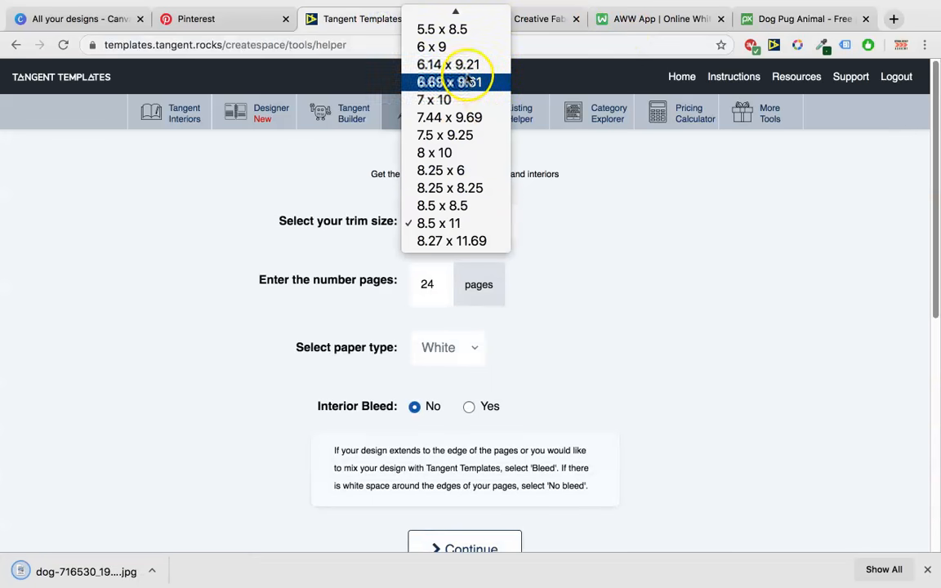
pyautogui.click(440, 47)
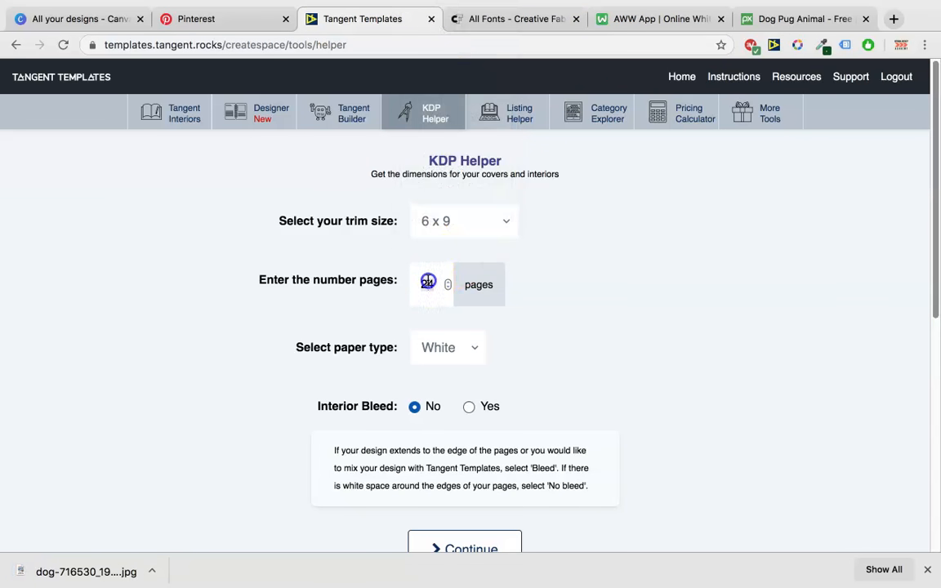
pyautogui.scroll(-2, 518, 267)
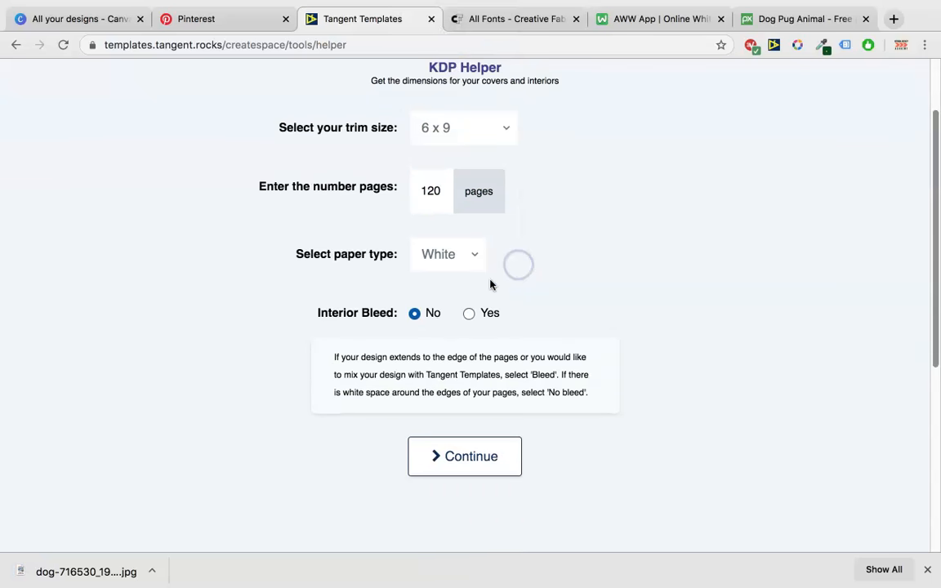
pyautogui.click(438, 455)
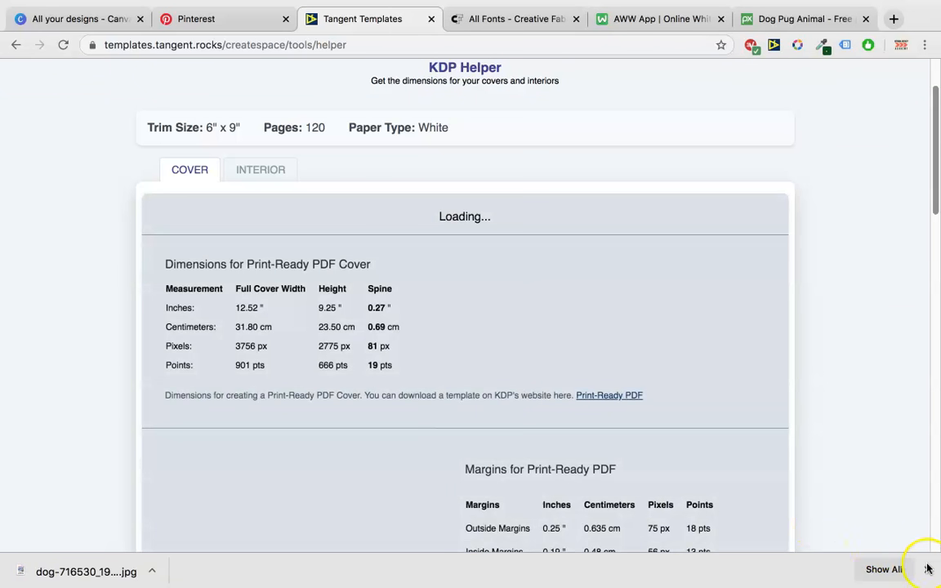
# Step: Switch to Canva and create a custom-size design 12.52 inches wide and 9.25 inches high
pyautogui.click(94, 20)
pyautogui.write('12.52')
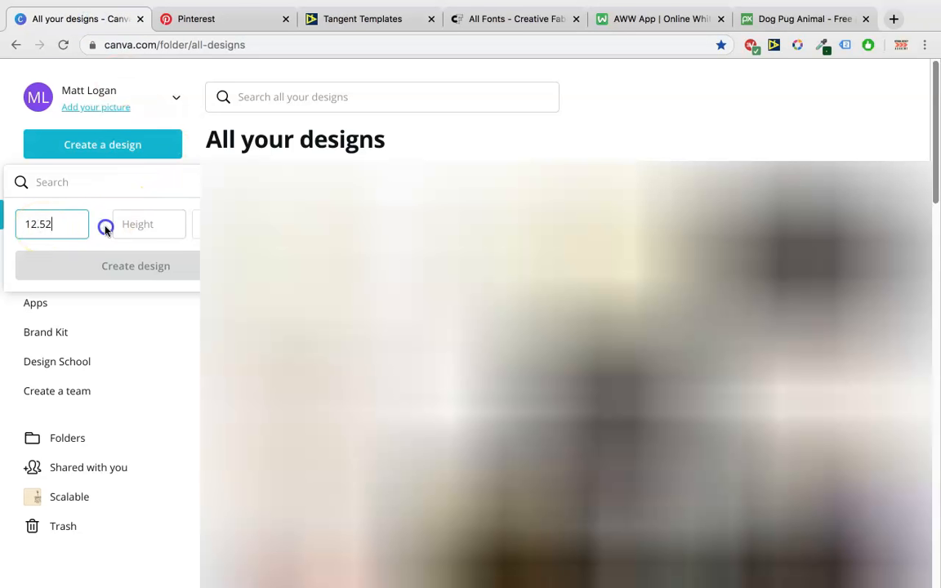
pyautogui.click(130, 225)
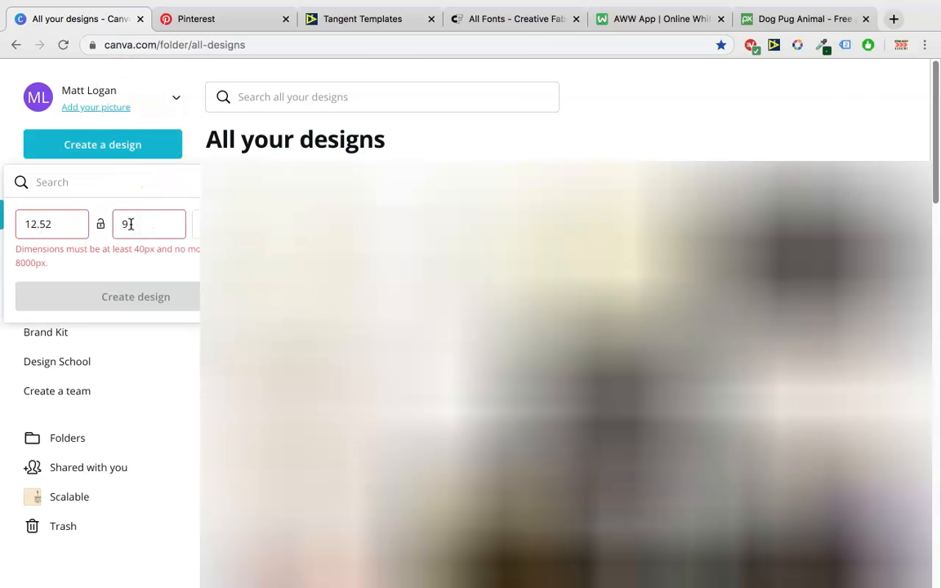
pyautogui.click(216, 233)
pyautogui.click(223, 259)
pyautogui.click(79, 232)
pyautogui.write('12.52')
pyautogui.click(160, 229)
pyautogui.write('9.25')
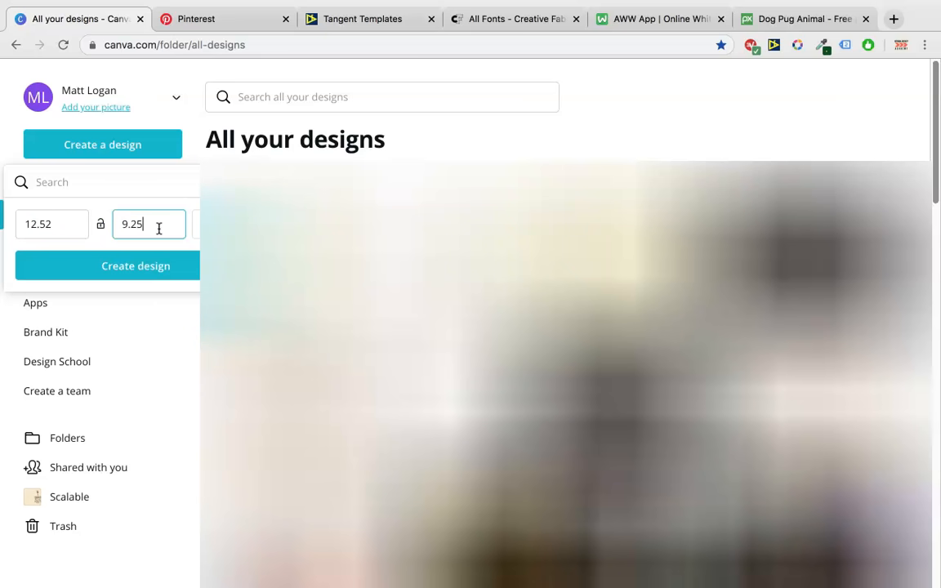
pyautogui.click(127, 259)
# Step: Download the print-ready cover template PNG from the KDP Helper in Tangent Templates and return to the blank Canva design
pyautogui.click(438, 22)
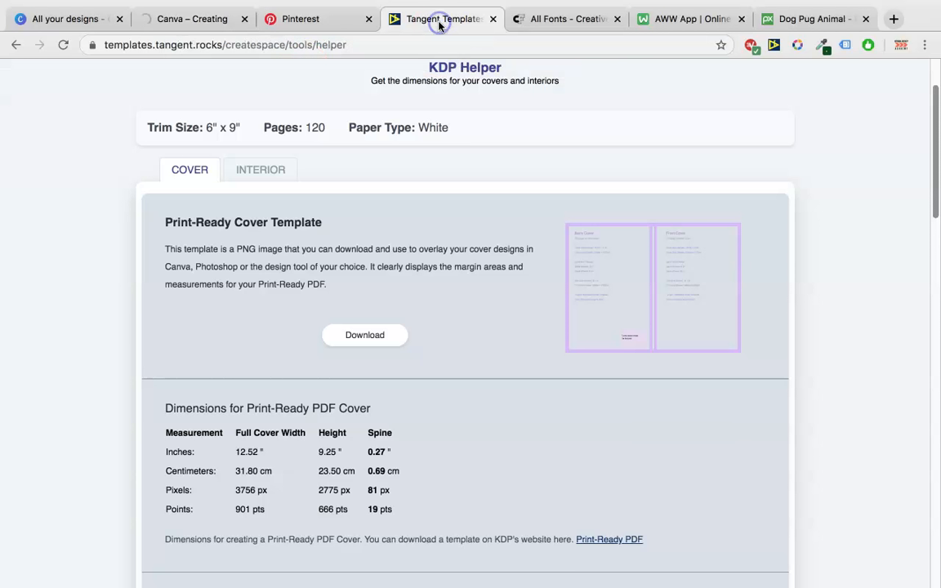
pyautogui.click(364, 335)
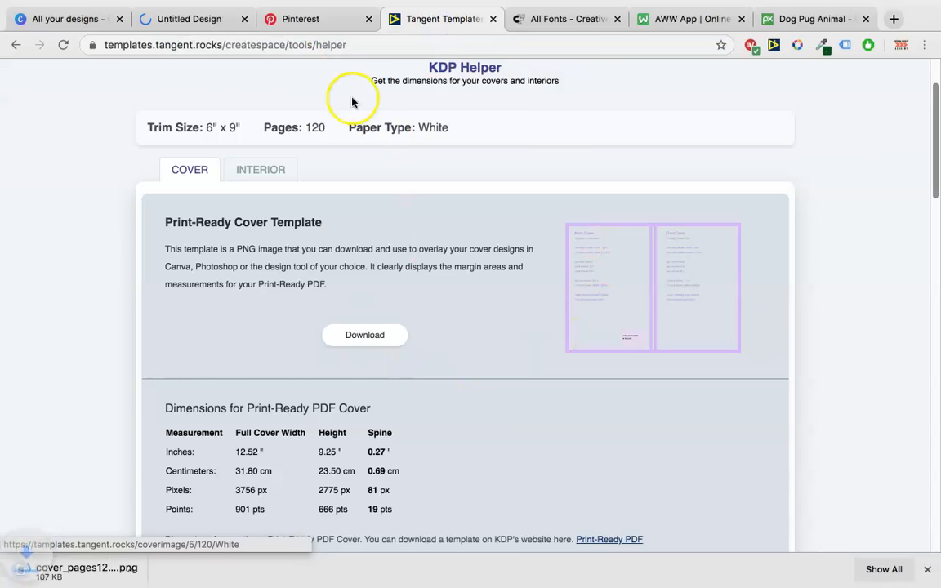
pyautogui.click(186, 23)
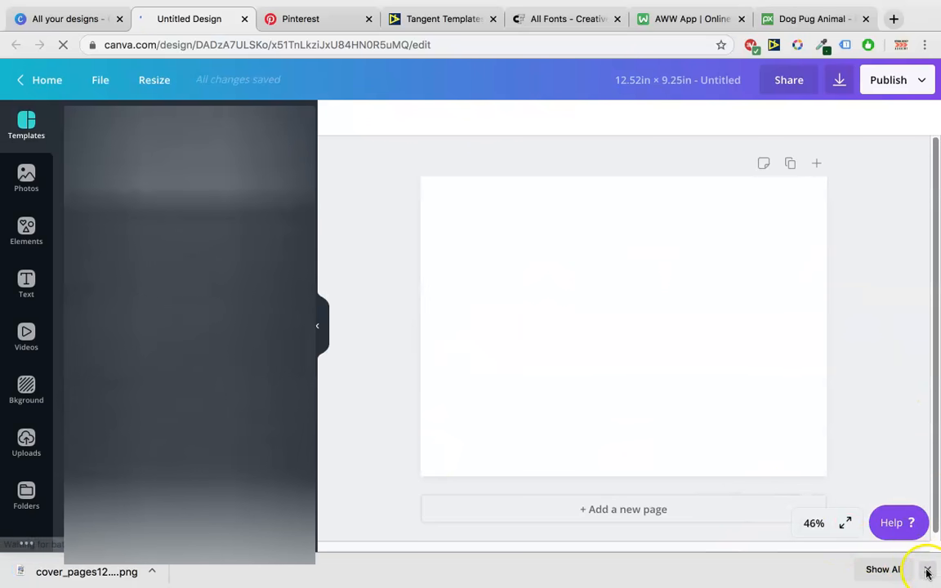
# Step: Upload the cover template PNG, scale it to fill the page, and crop away its upper part above the barcode area
pyautogui.moveTo(32, 571); pyautogui.dragTo(603, 402)
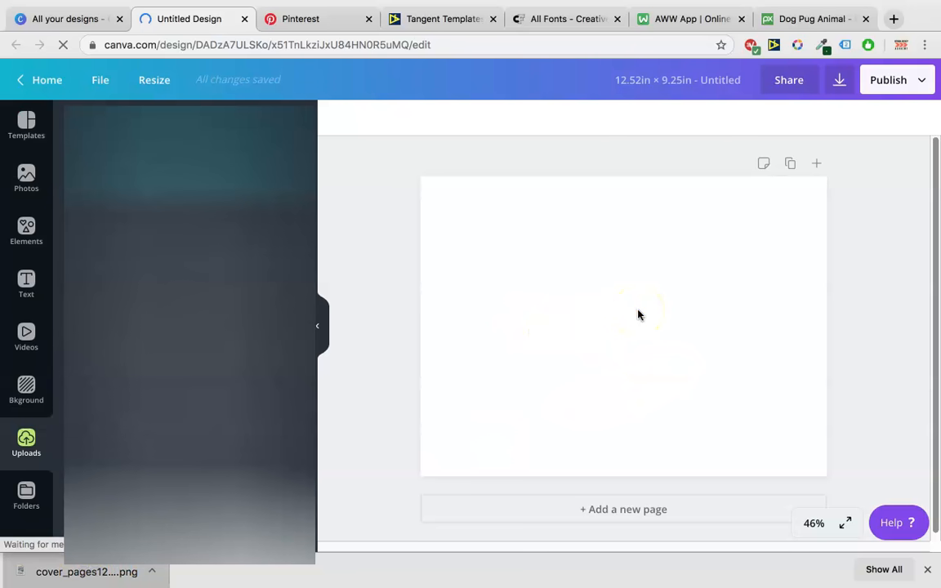
pyautogui.moveTo(616, 305); pyautogui.dragTo(641, 300)
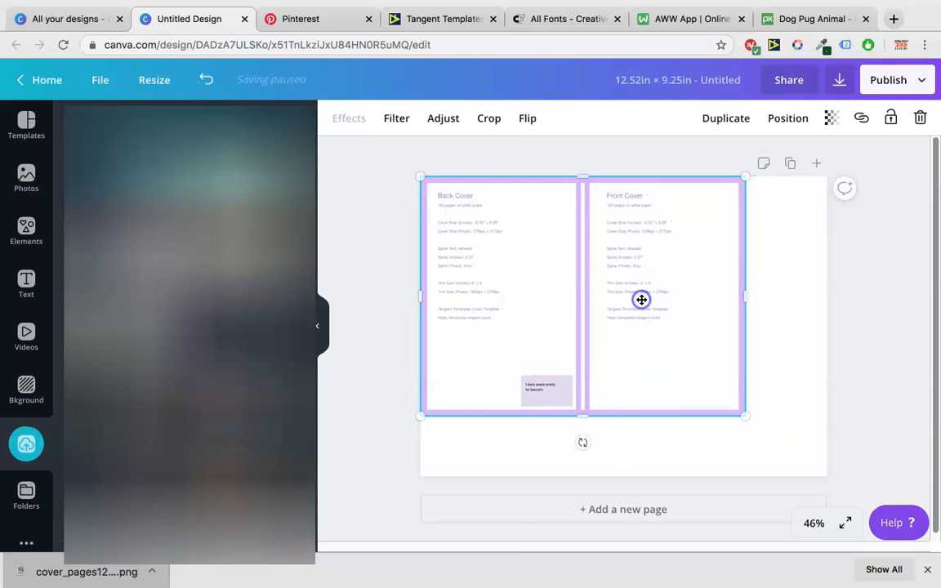
pyautogui.moveTo(747, 417); pyautogui.dragTo(838, 469)
pyautogui.moveTo(626, 178); pyautogui.dragTo(630, 368)
pyautogui.click(538, 307)
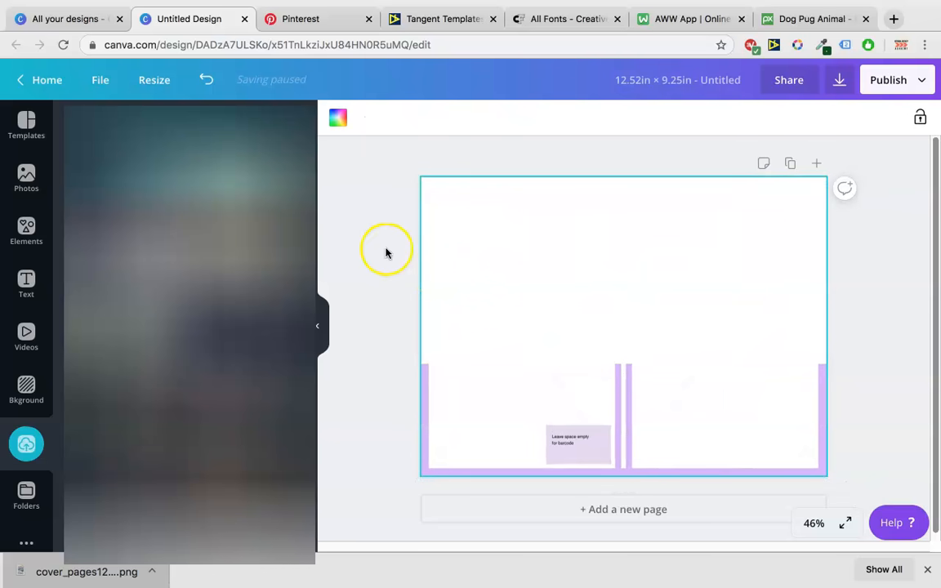
# Step: Upload the pug photo and place it on the page, cropping the template overlay further to a thin strip along the page's lower edge
pyautogui.click(267, 150)
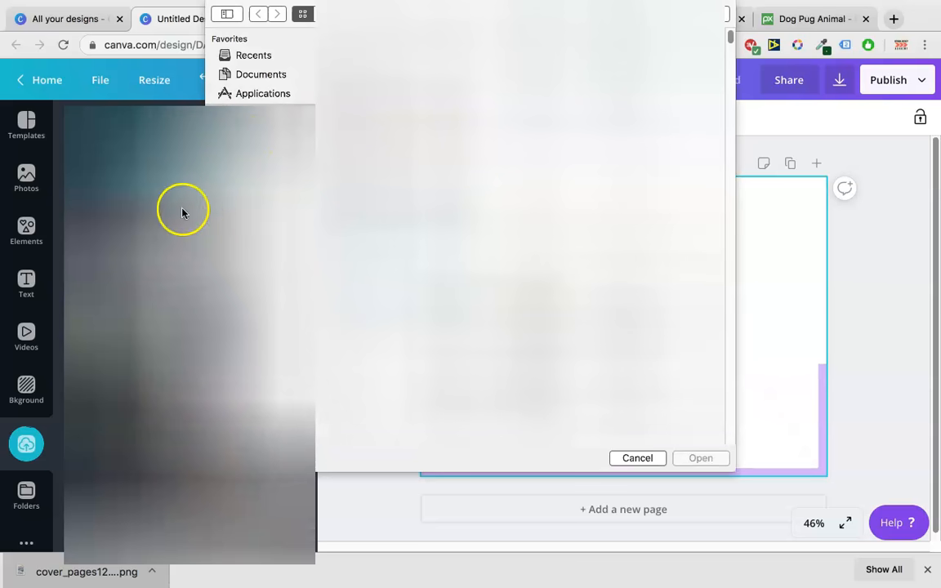
pyautogui.doubleClick(503, 63)
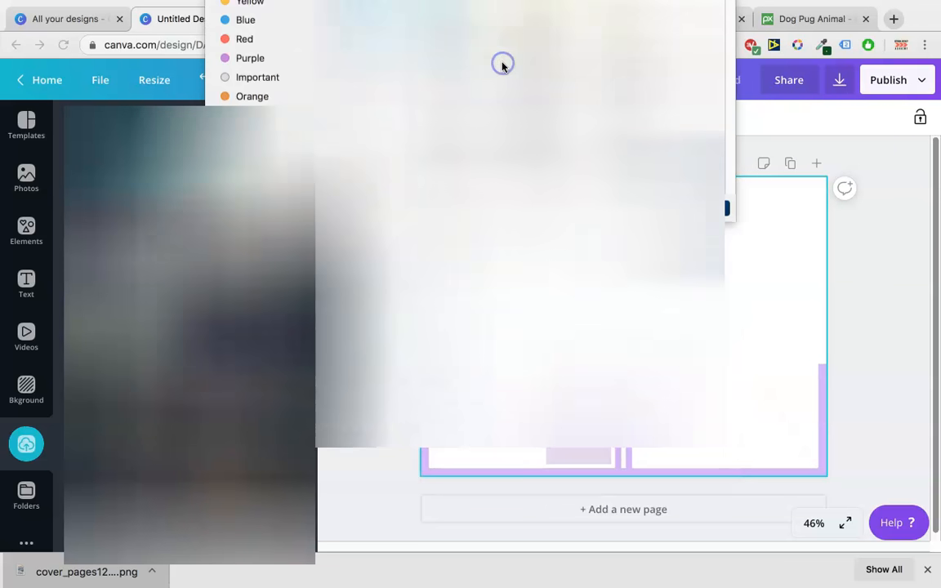
pyautogui.click(628, 372)
pyautogui.moveTo(626, 364); pyautogui.dragTo(626, 440)
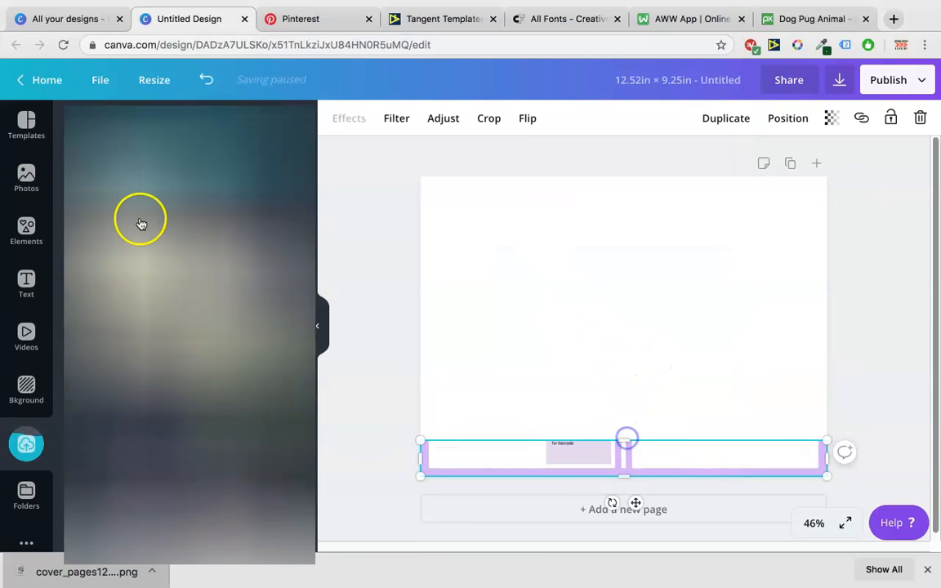
pyautogui.click(129, 224)
pyautogui.moveTo(619, 326); pyautogui.dragTo(609, 317)
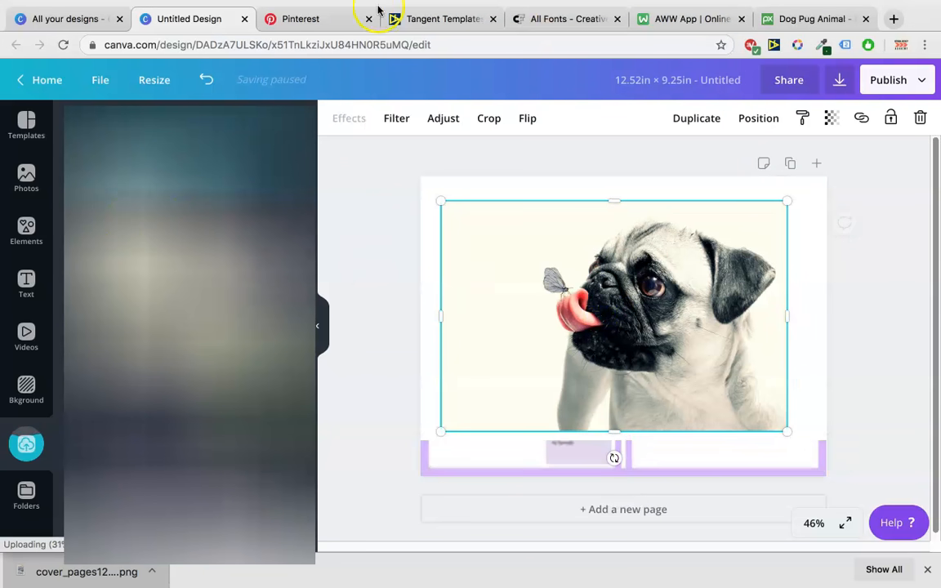
# Step: Add "Quote" as the third line of the AWW whiteboard list and bring up the labrador quotes search on Pinterest
pyautogui.click(679, 25)
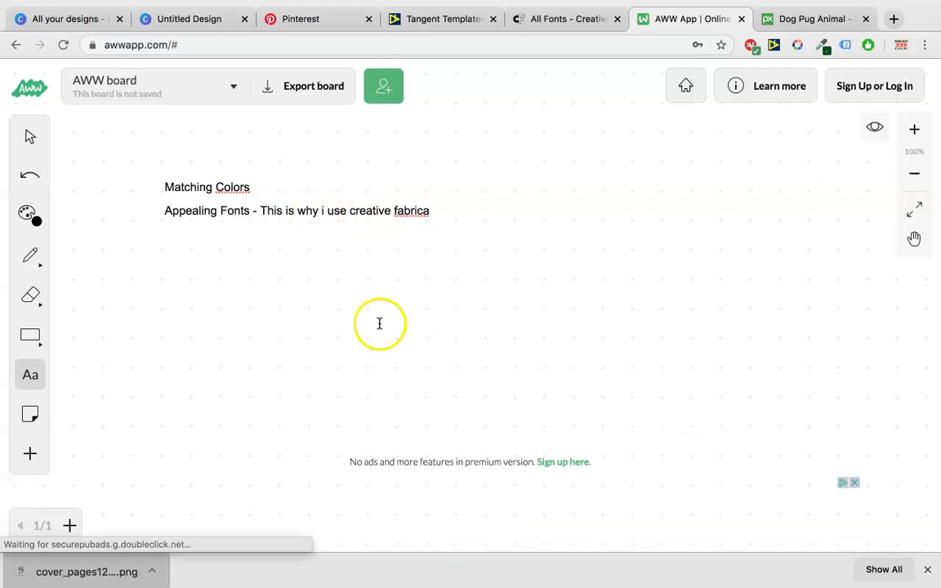
pyautogui.press('Return')
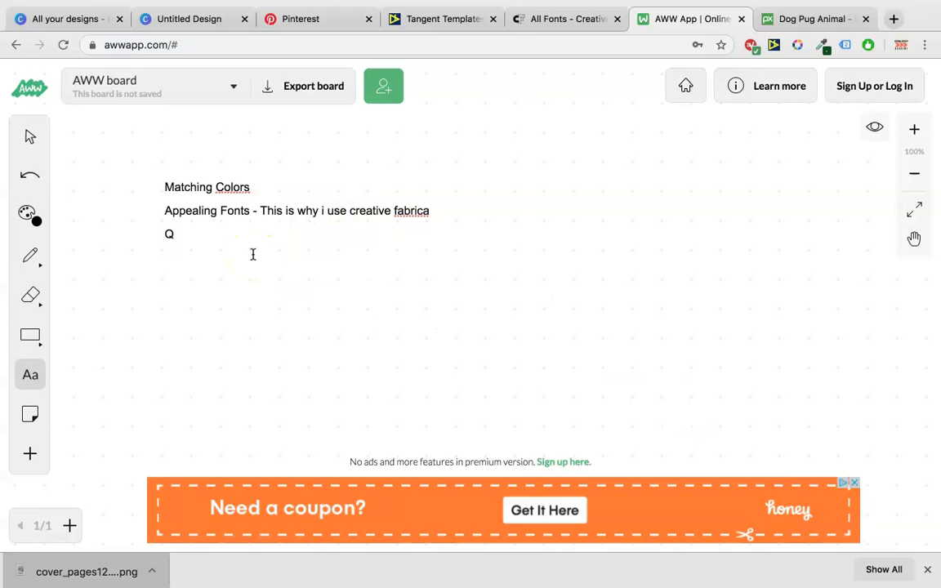
pyautogui.click(314, 304)
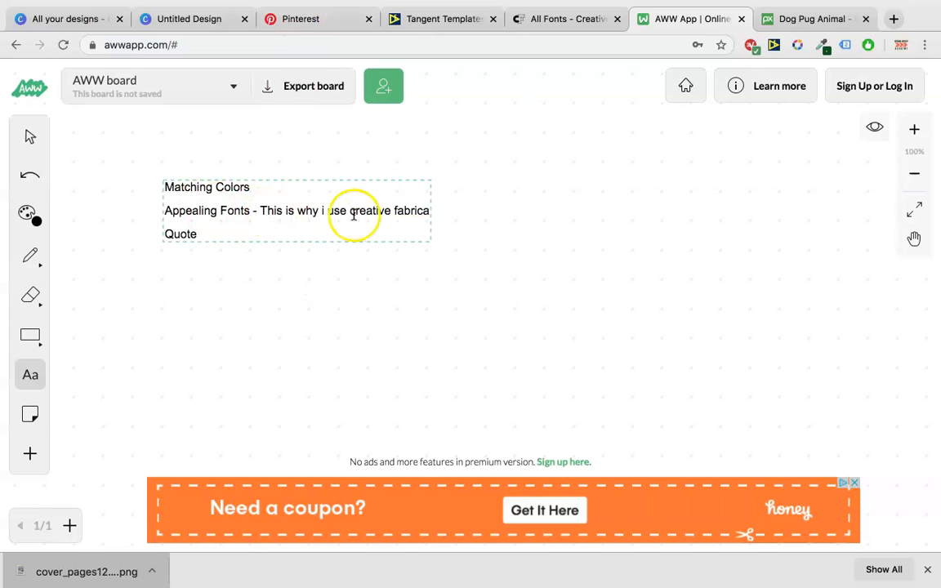
pyautogui.click(502, 201)
pyautogui.click(302, 268)
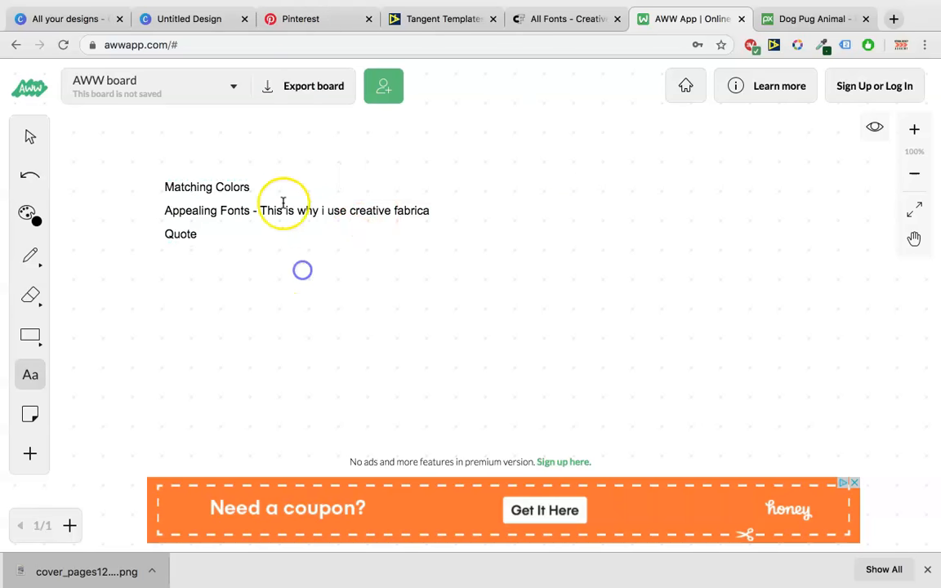
pyautogui.click(297, 27)
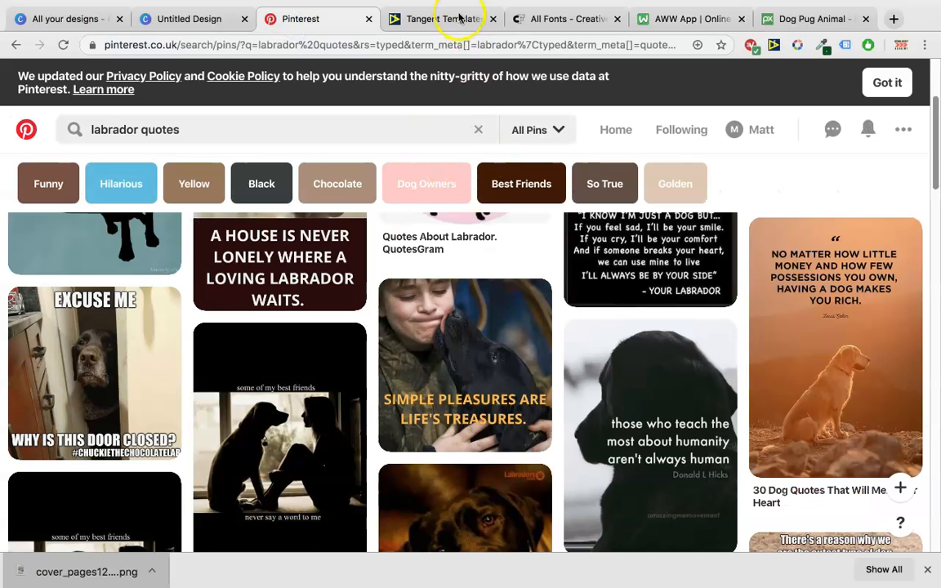
# Step: Return to the Canva design and delete the cover template strip from the page
pyautogui.click(208, 20)
pyautogui.click(636, 451)
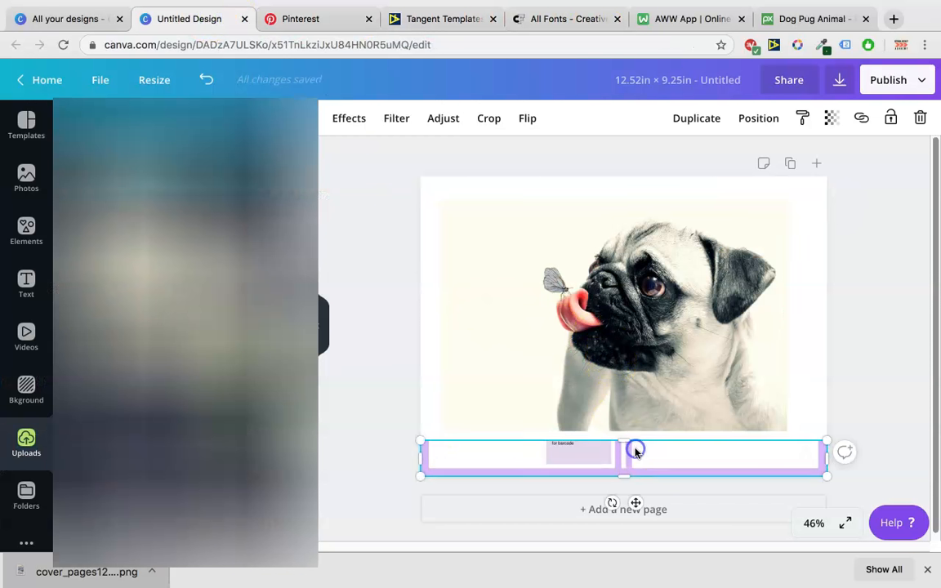
pyautogui.press('Delete')
# Step: Scale the pug photo down proportionally toward its upper-left corner, to roughly 70 percent of the page width
pyautogui.click(640, 343)
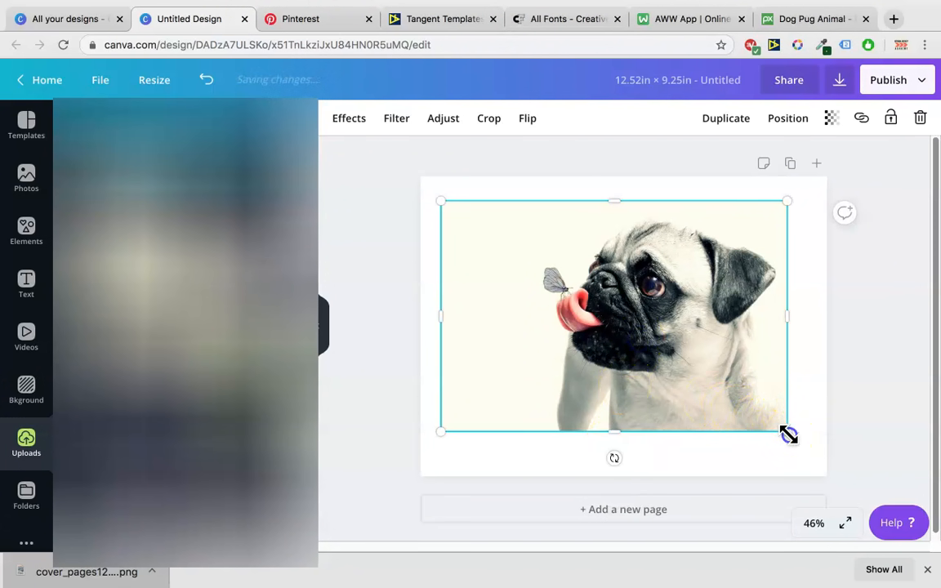
pyautogui.moveTo(789, 434); pyautogui.dragTo(733, 397)
pyautogui.click(811, 378)
pyautogui.click(686, 344)
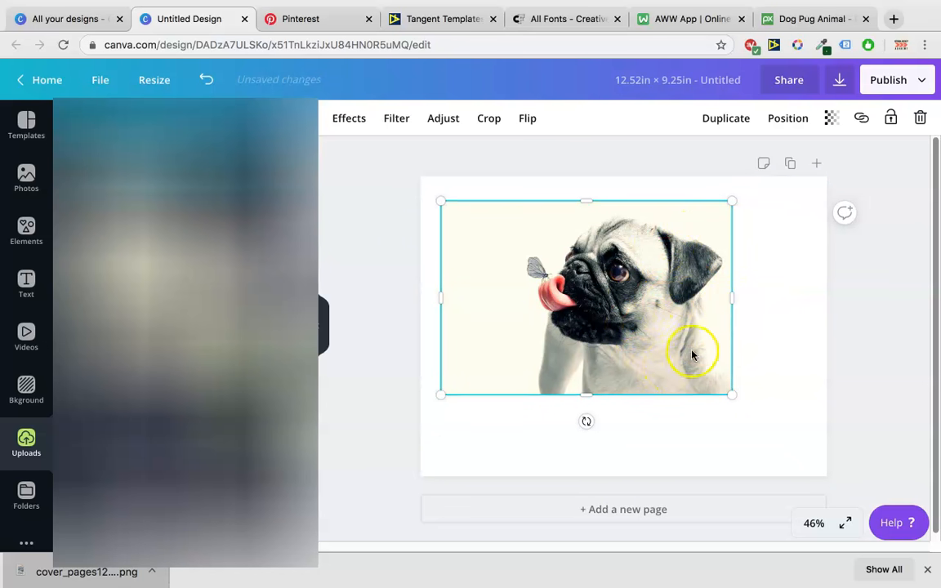
# Step: Sample the cream backdrop colour of the pug photo with the colour picker and apply it as the page background
pyautogui.click(822, 45)
pyautogui.click(760, 66)
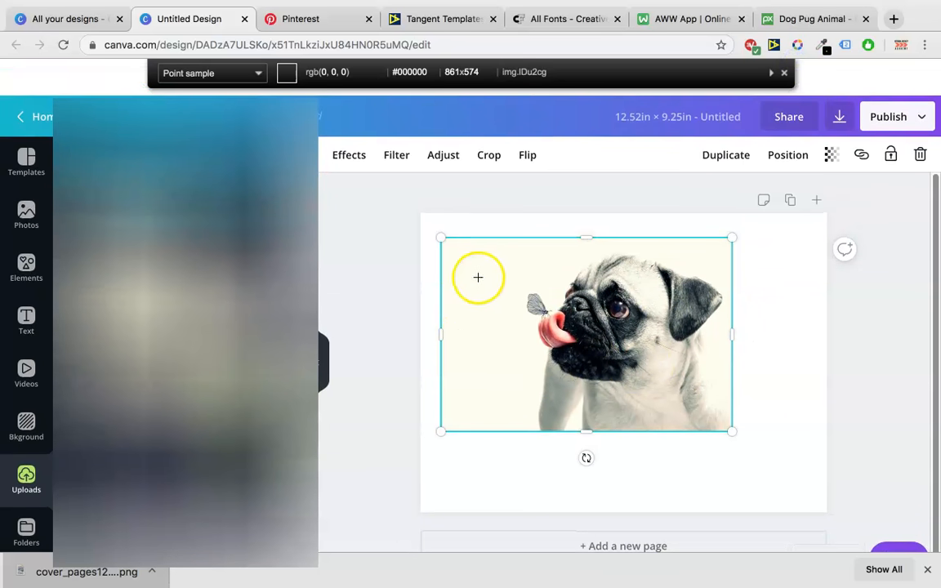
pyautogui.click(482, 274)
pyautogui.click(801, 304)
pyautogui.click(336, 120)
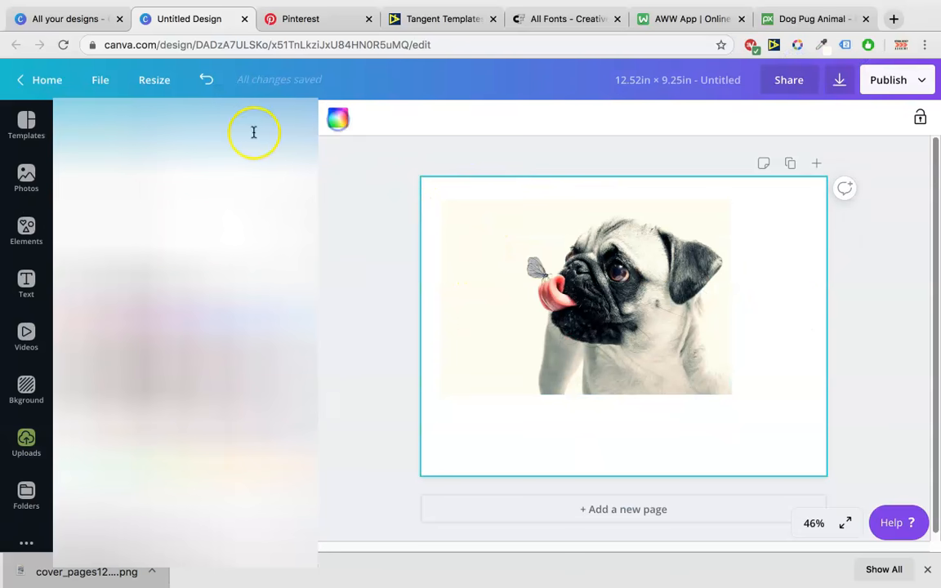
pyautogui.click(94, 201)
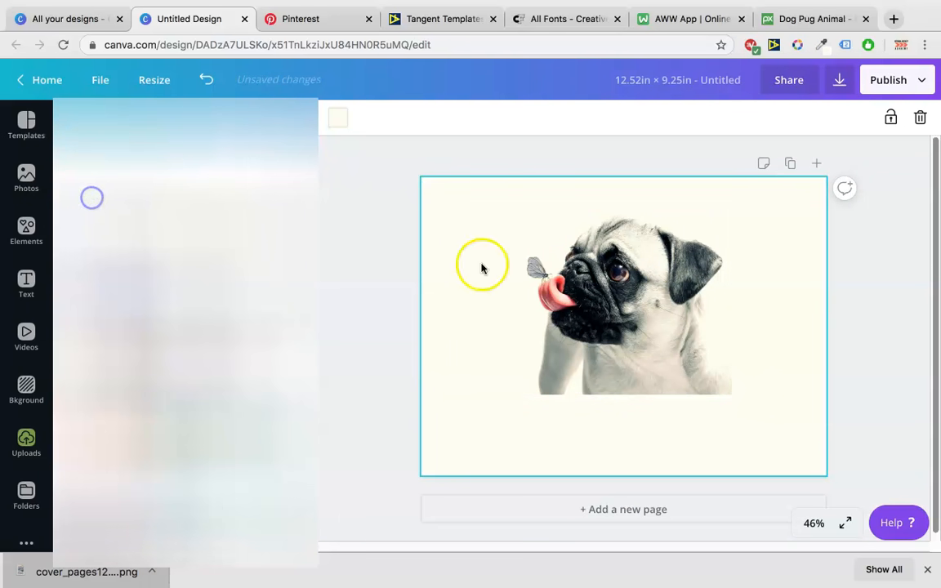
# Step: Move the pug photo so it sits flush in the lower-right corner of the page
pyautogui.click(754, 320)
pyautogui.click(692, 329)
pyautogui.moveTo(740, 393); pyautogui.dragTo(776, 416)
pyautogui.click(839, 392)
pyautogui.click(741, 398)
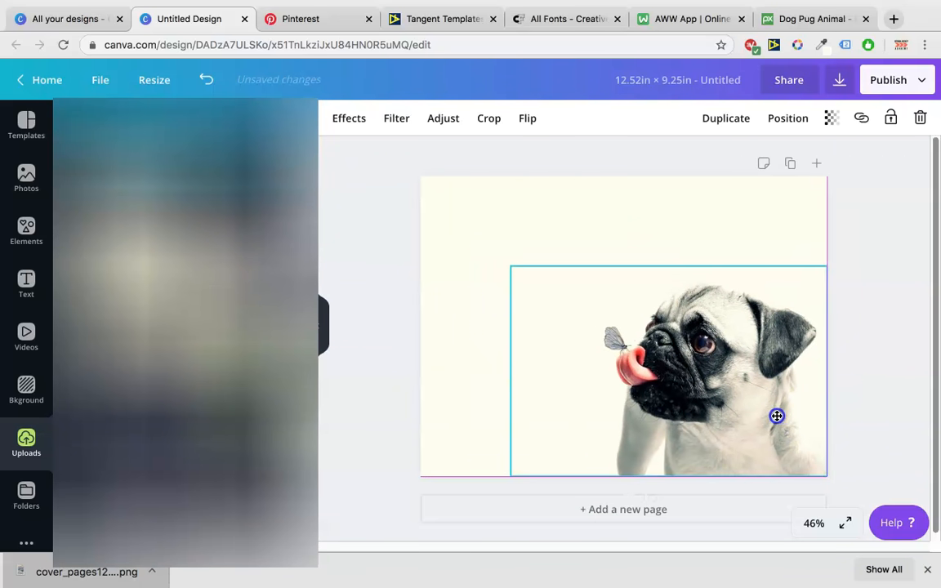
# Step: Scale the pug photo down proportionally toward its lower-right corner, to about two thirds of the page width
pyautogui.moveTo(511, 267); pyautogui.dragTo(549, 300)
pyautogui.click(619, 253)
pyautogui.click(885, 281)
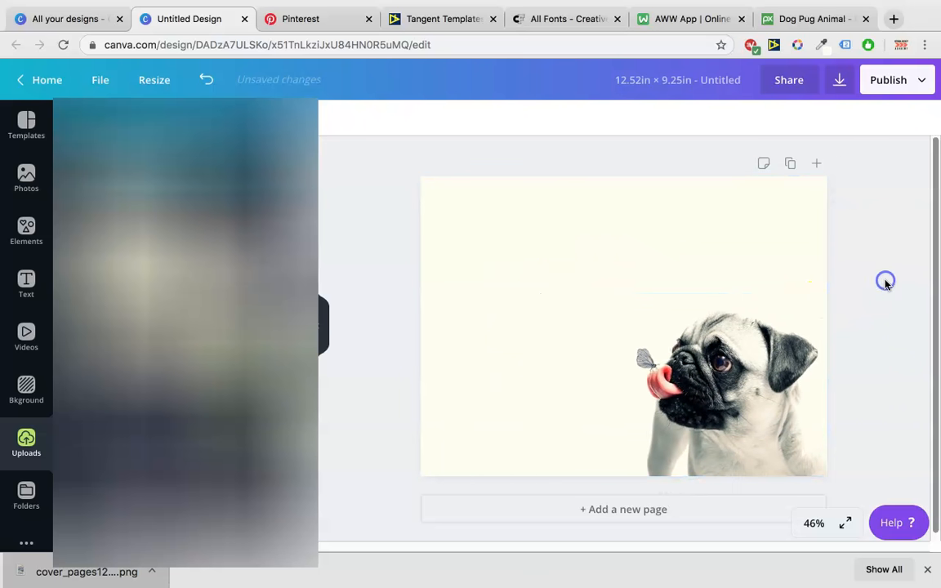
pyautogui.click(801, 336)
pyautogui.click(869, 327)
# Step: Add the uploaded cover template at full page size and crop it from above to a strip along the page's lower edge
pyautogui.click(229, 192)
pyautogui.moveTo(567, 300); pyautogui.dragTo(525, 330)
pyautogui.click(671, 264)
pyautogui.moveTo(745, 237); pyautogui.dragTo(852, 204)
pyautogui.moveTo(655, 174); pyautogui.dragTo(729, 394)
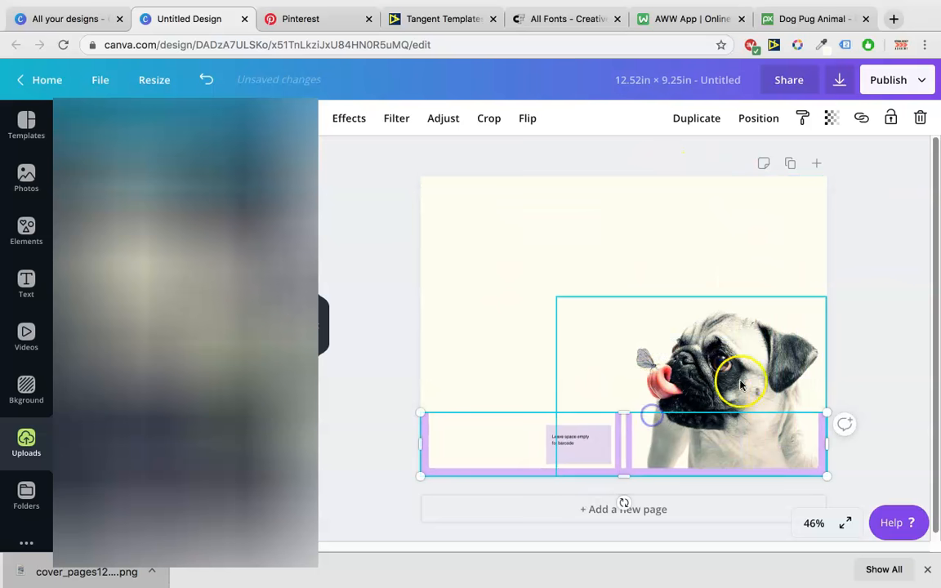
# Step: Resize the pug photo proportionally to about 63 percent of the page width so the dog fits inside the front-cover area
pyautogui.click(800, 367)
pyautogui.moveTo(556, 298); pyautogui.dragTo(547, 293)
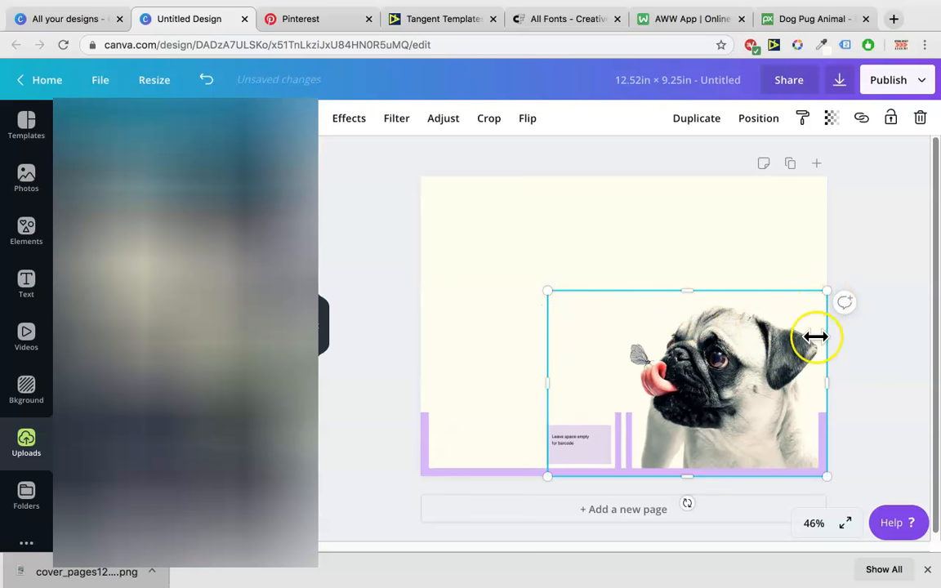
pyautogui.click(617, 447)
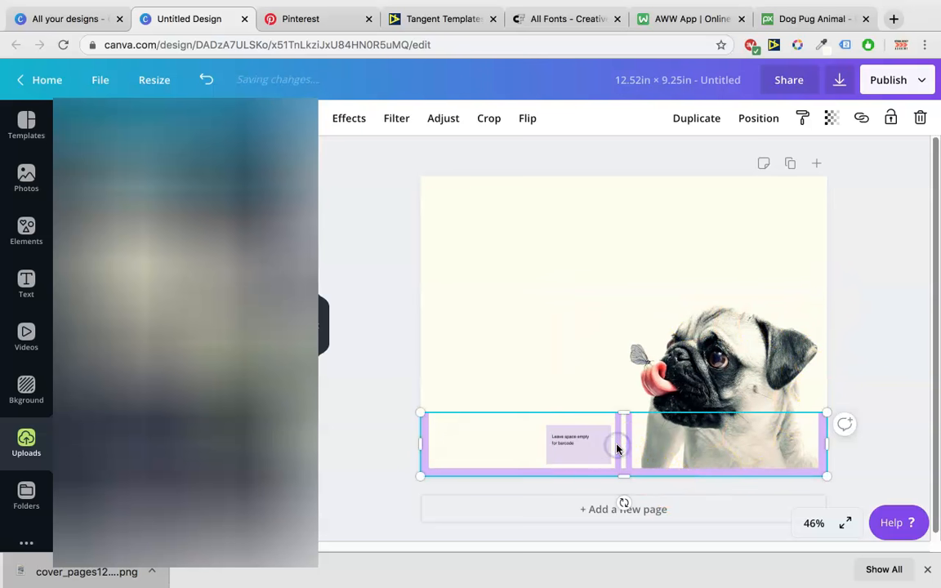
pyautogui.click(554, 299)
pyautogui.moveTo(554, 300); pyautogui.dragTo(572, 319)
# Step: Extend the cover template's upper edge to the height of the pug's head to reveal more of the guides
pyautogui.click(633, 436)
pyautogui.moveTo(630, 419); pyautogui.dragTo(619, 353)
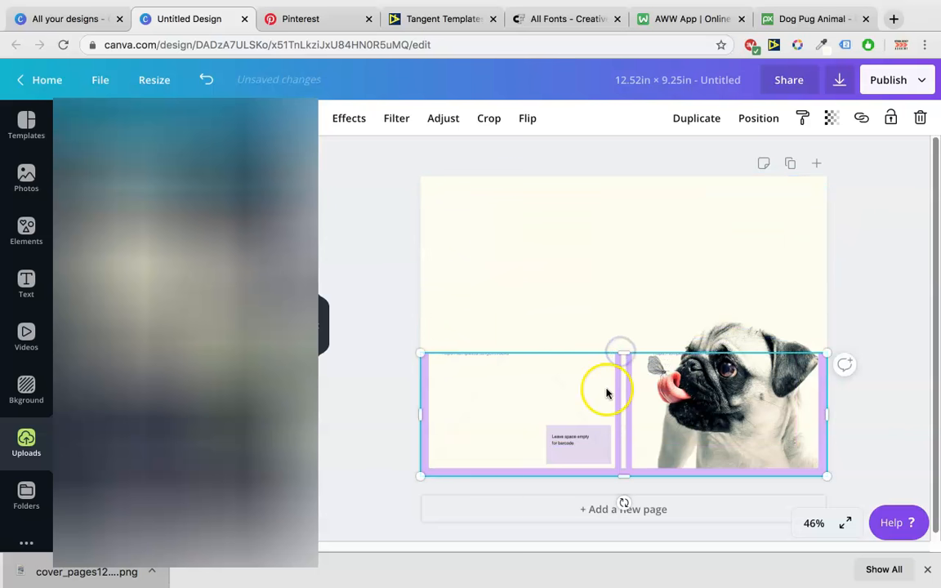
pyautogui.click(651, 273)
# Step: Check the labrador quotes on Pinterest, return to the Canva design and place a new heading above the pug
pyautogui.click(326, 18)
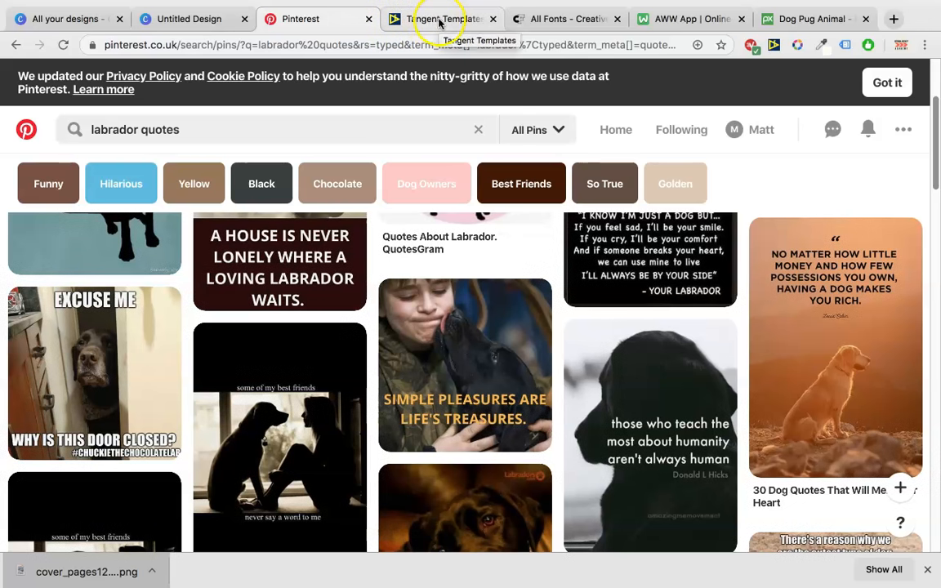
pyautogui.click(192, 19)
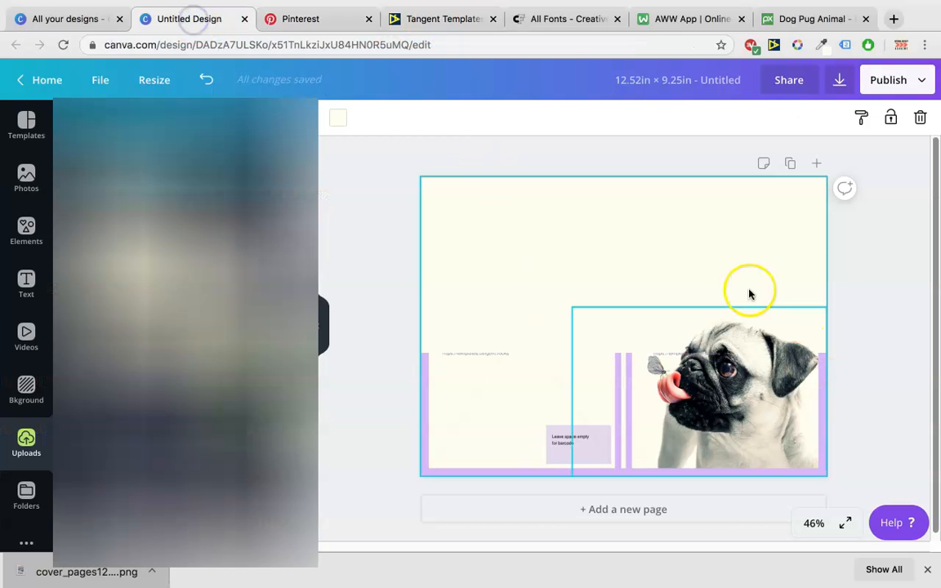
pyautogui.click(26, 282)
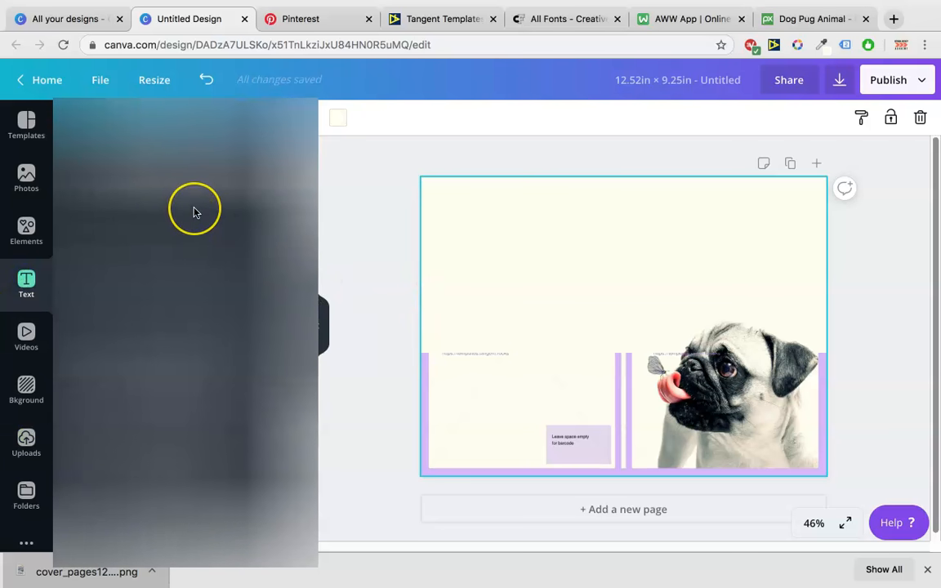
pyautogui.click(199, 232)
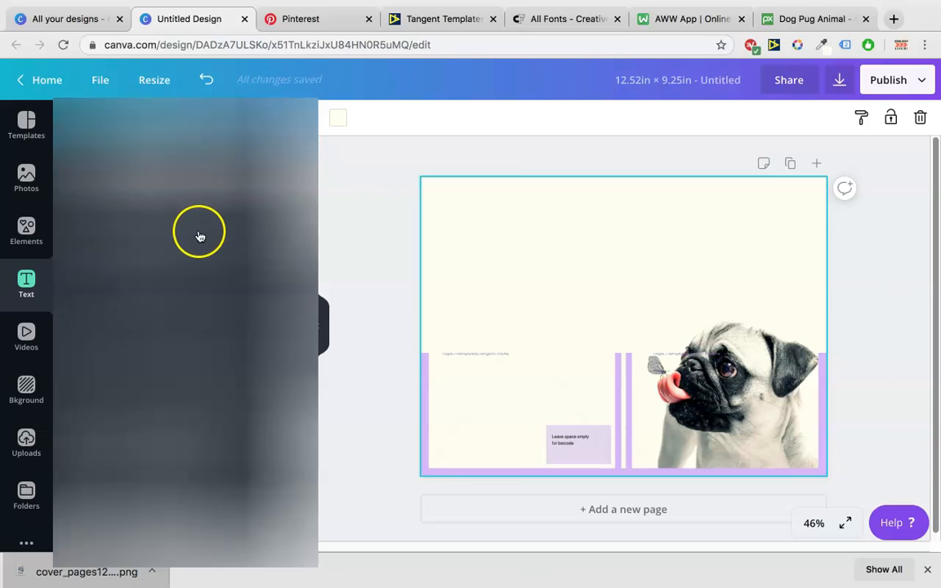
pyautogui.click(204, 213)
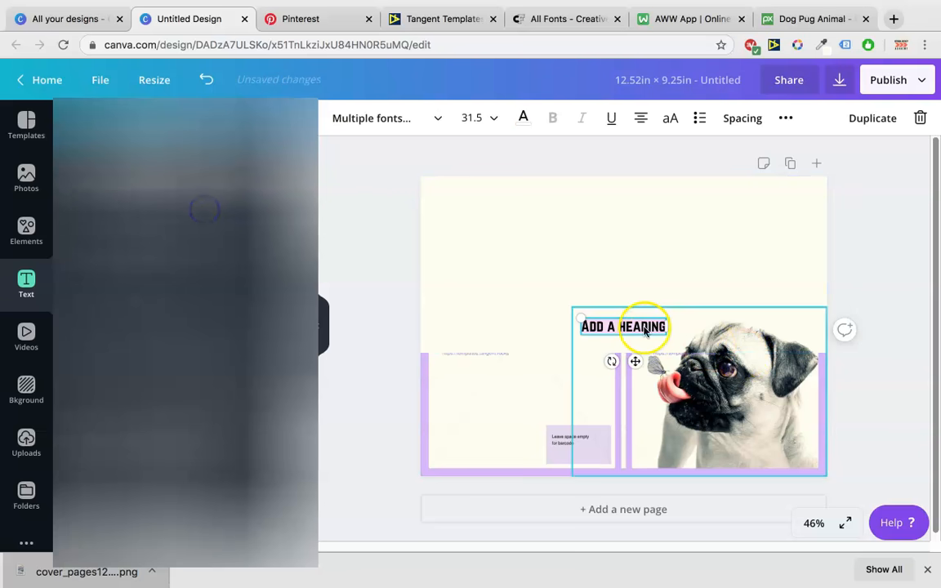
pyautogui.moveTo(612, 325); pyautogui.dragTo(681, 242)
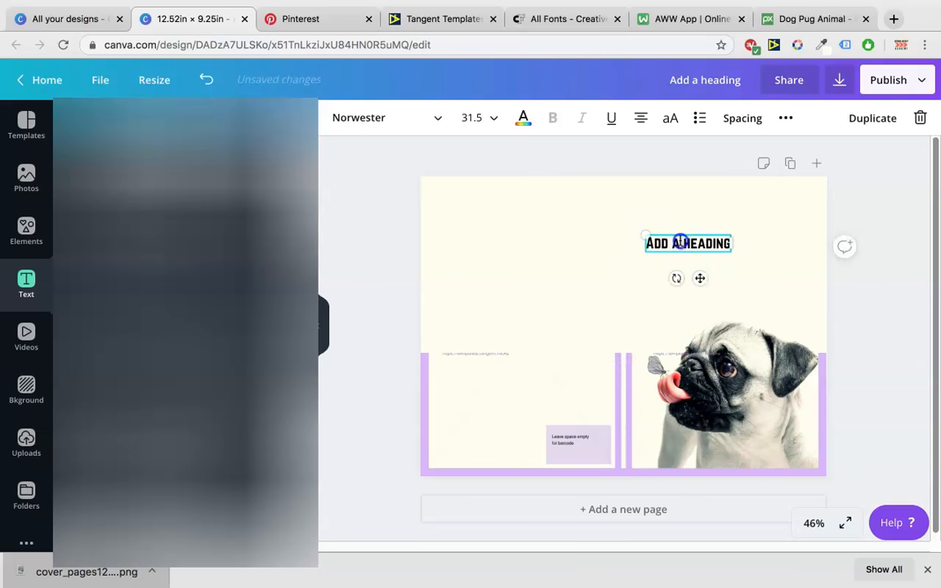
# Step: Replace the heading's placeholder with "Having a pug makes your life richer than having money"
pyautogui.write('HAVING A PU')
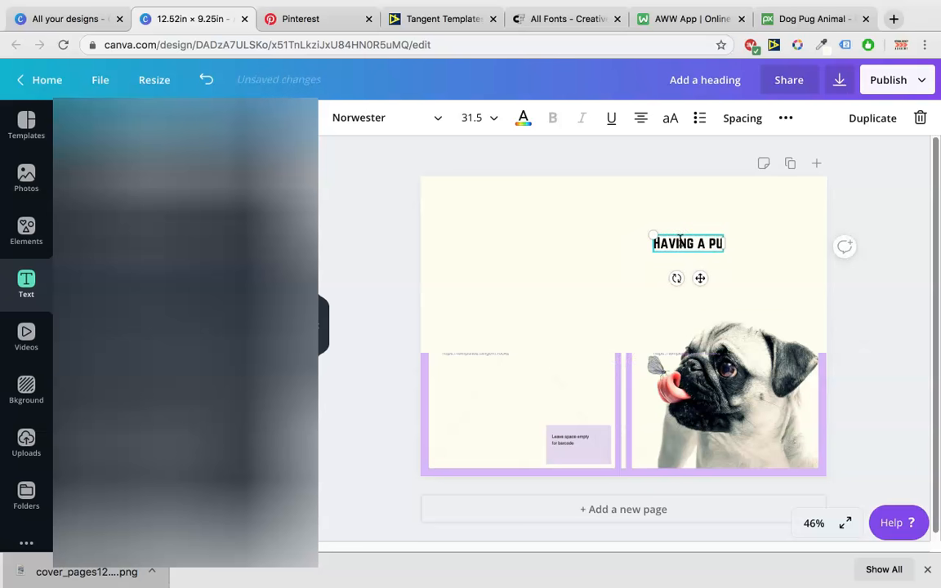
pyautogui.write('AKES')
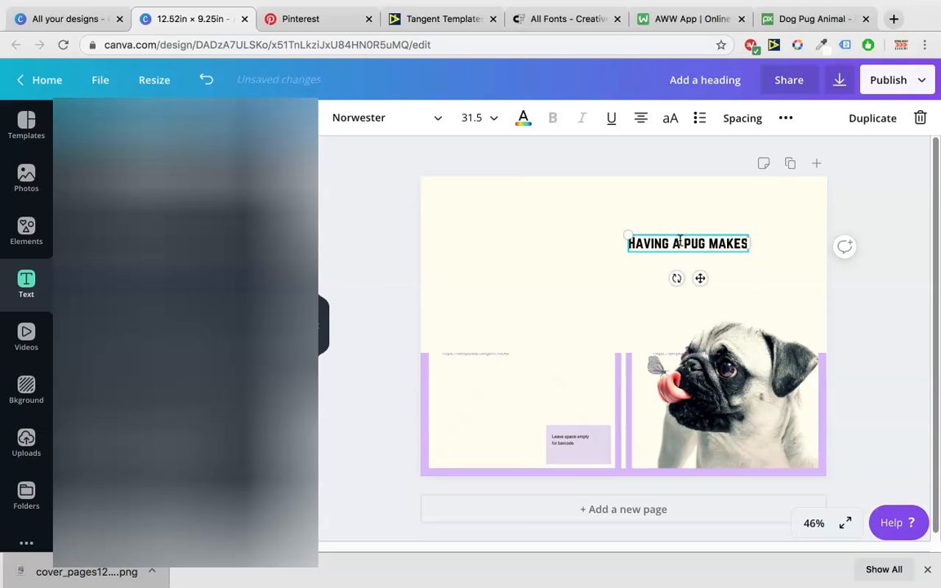
pyautogui.press('Return')
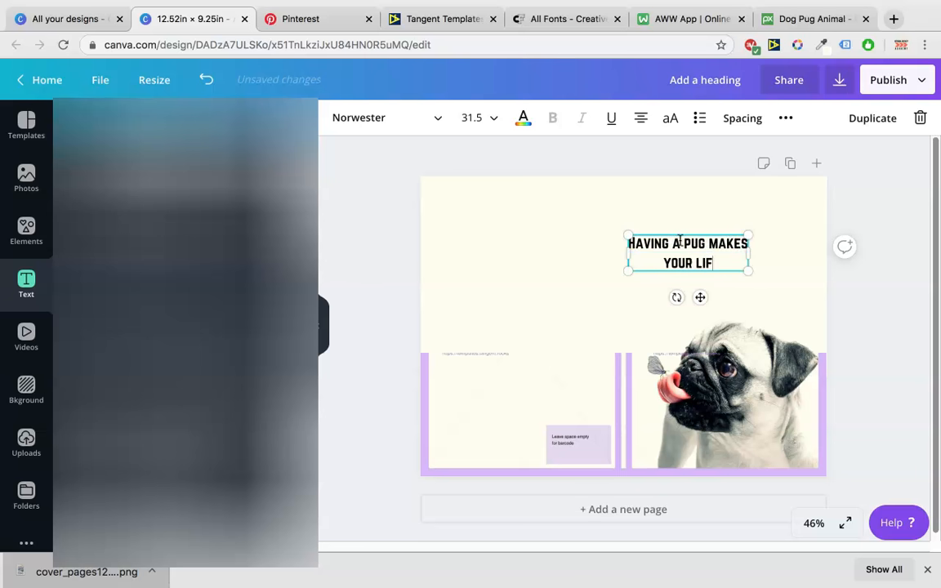
pyautogui.write('YOUR LIFE RICHER')
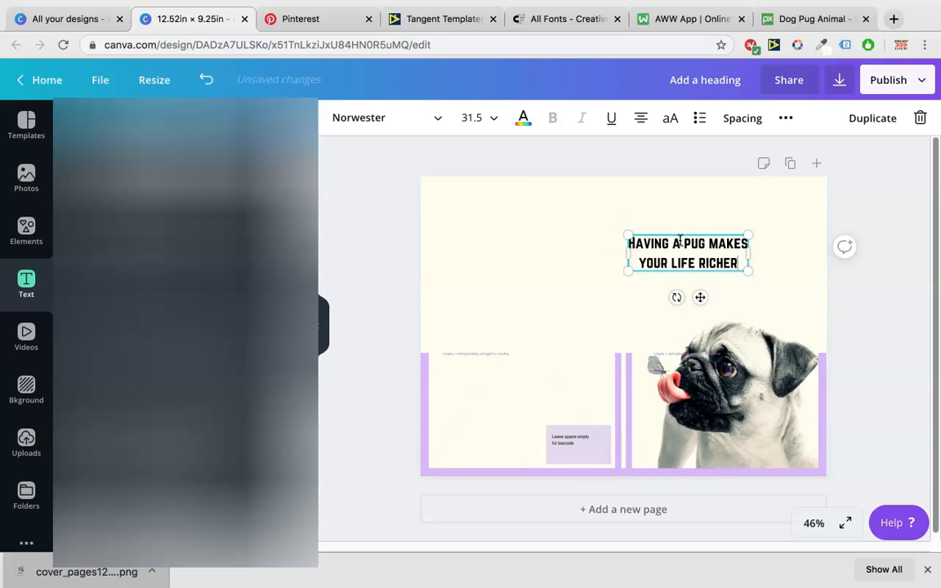
pyautogui.write(' THAN HAVING MONEY')
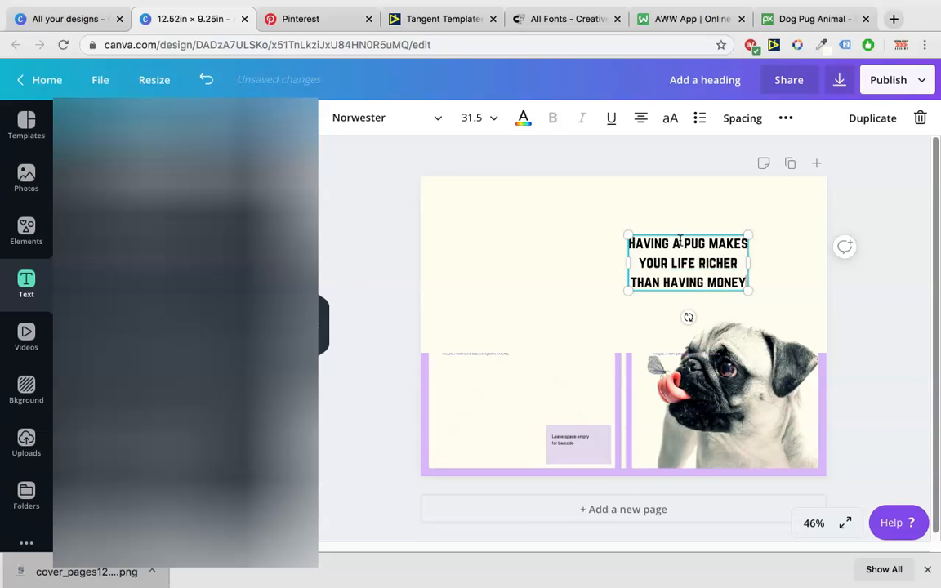
# Step: Shift the quote heading right, away from the spine, to sit above the pug on the front cover
pyautogui.click(798, 273)
pyautogui.moveTo(720, 264); pyautogui.dragTo(746, 265)
pyautogui.click(801, 264)
pyautogui.click(741, 265)
pyautogui.click(801, 264)
# Step: Try an alternative quote, "I'd rather have a pug than a million dollars", in a second heading beside the first
pyautogui.click(713, 258)
pyautogui.moveTo(713, 257); pyautogui.dragTo(597, 261)
pyautogui.write('H')
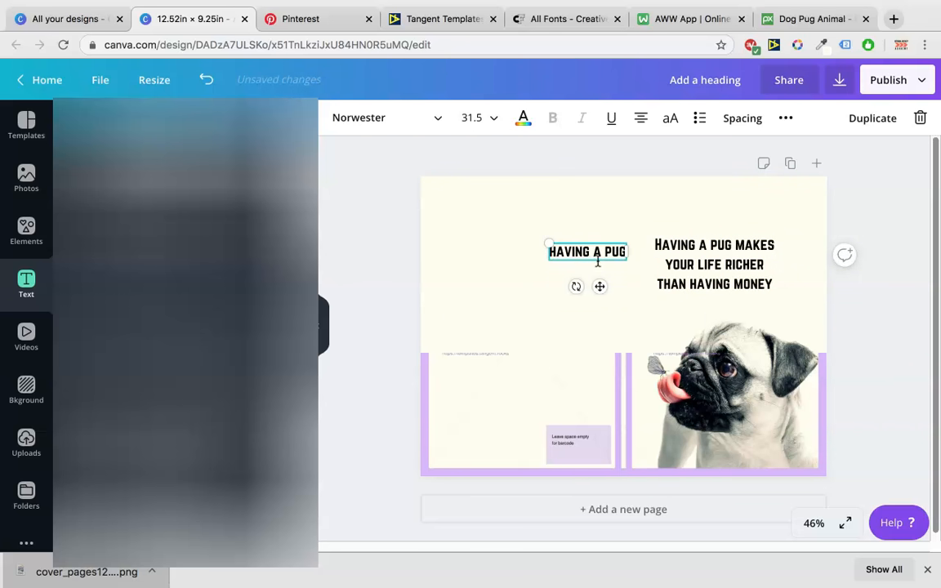
pyautogui.write('AVING A PUG')
pyautogui.press('Return')
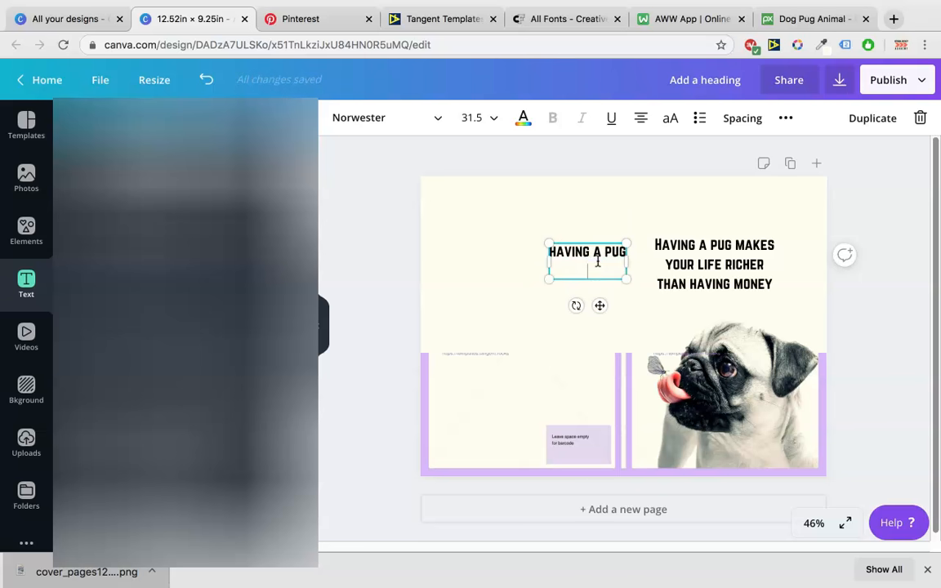
pyautogui.press('BackSpace')
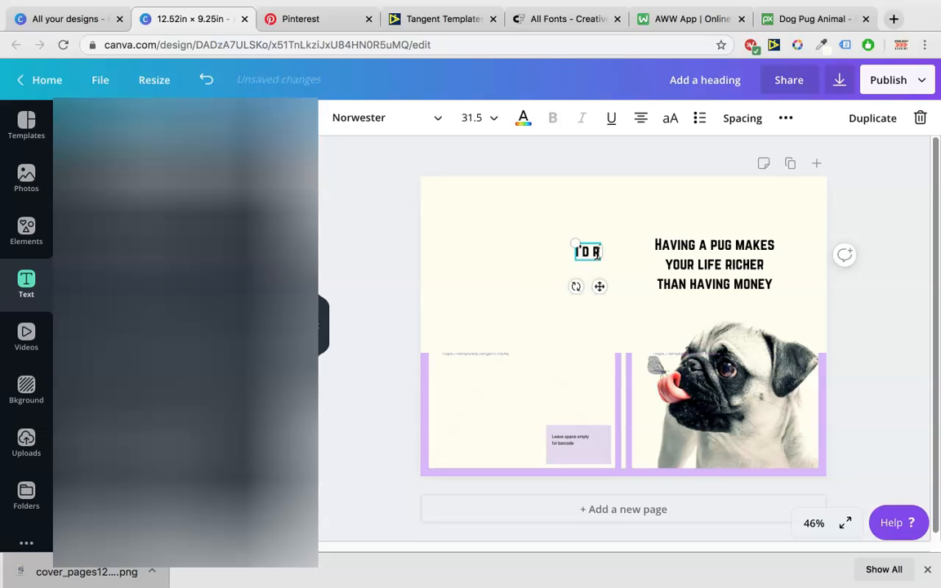
pyautogui.write("I'D RATHER HAVE A PUG")
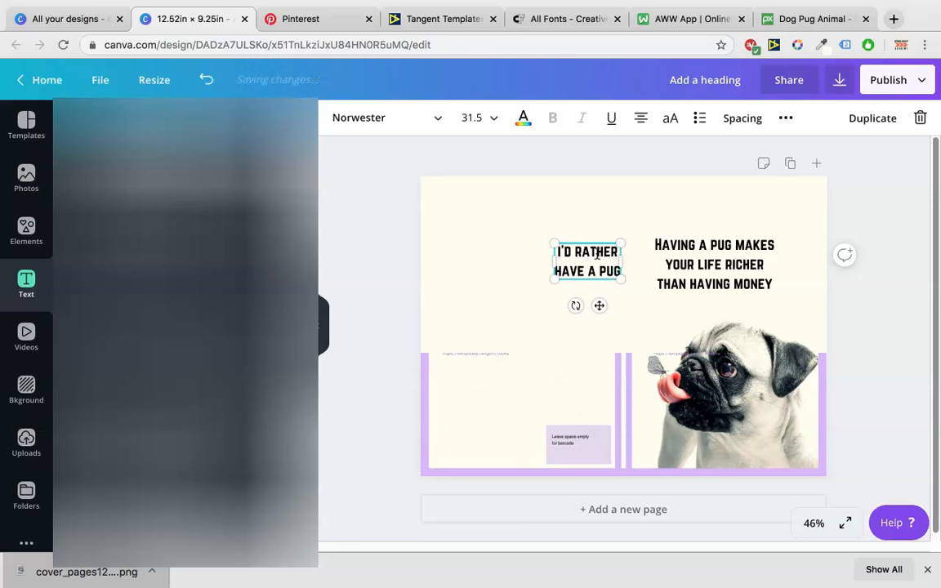
pyautogui.write(' THAN A MILLION')
pyautogui.press('Return')
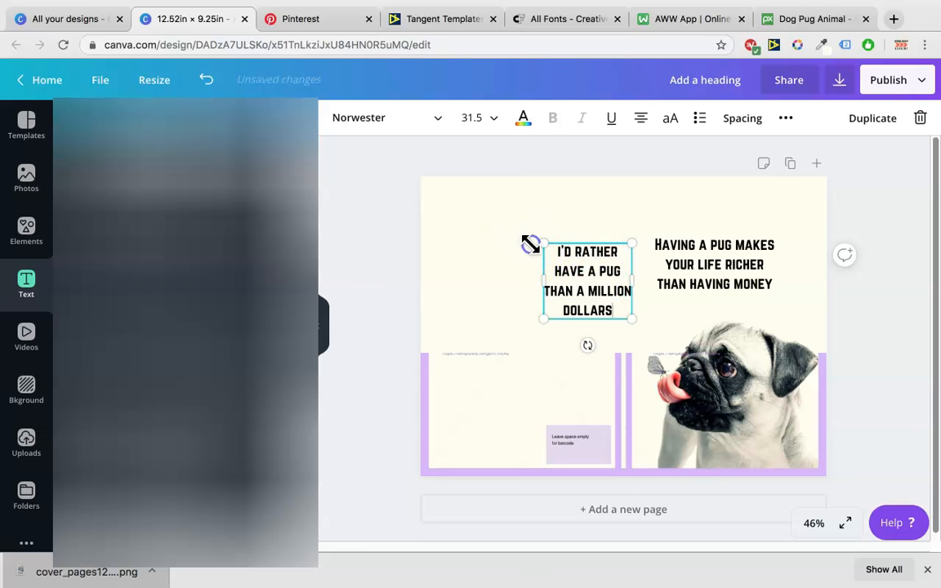
# Step: Delete the alternative "I'd rather have a pug" heading from the page
pyautogui.click(595, 214)
pyautogui.click(590, 273)
pyautogui.click(500, 274)
pyautogui.click(594, 281)
pyautogui.click(599, 296)
pyautogui.press('Delete')
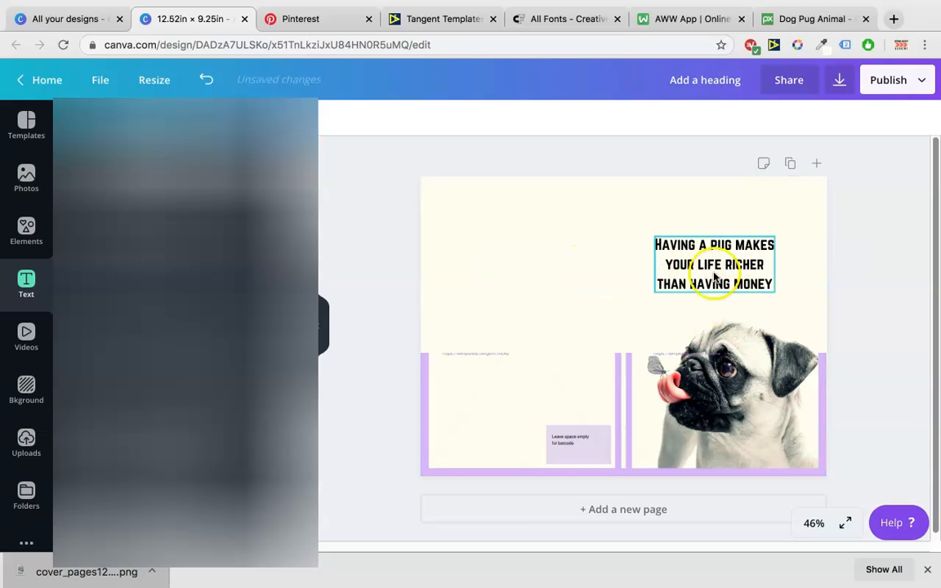
# Step: Raise the quote slightly and extend the cover template's upper edge to just beneath it
pyautogui.click(632, 382)
pyautogui.moveTo(626, 358); pyautogui.dragTo(683, 258)
pyautogui.click(619, 299)
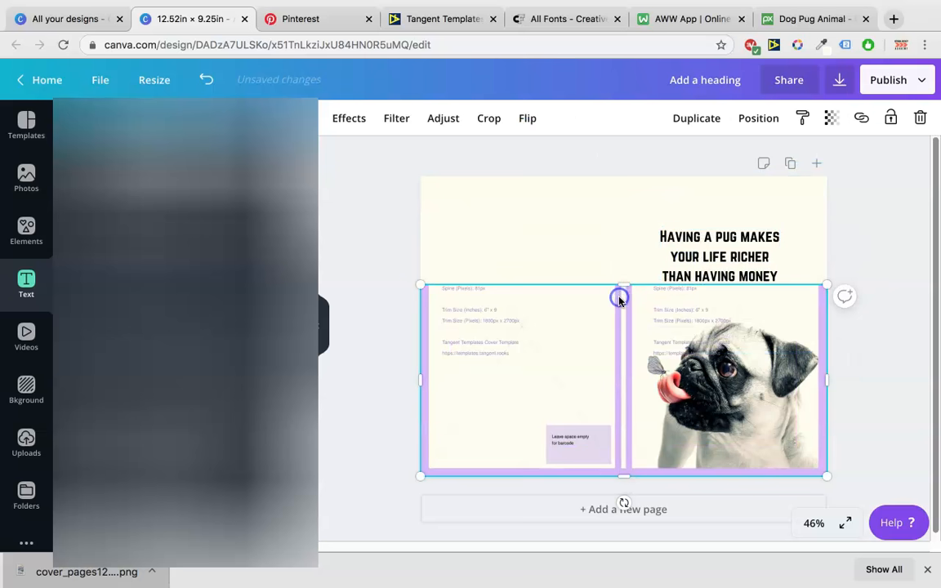
pyautogui.moveTo(622, 285)
pyautogui.mouseDown()
pyautogui.moveTo(622, 183)
pyautogui.moveTo(645, 254)
pyautogui.moveTo(620, 239)
pyautogui.moveTo(624, 259)
pyautogui.moveTo(612, 183)
pyautogui.moveTo(617, 297)
pyautogui.mouseUp()
# Step: Nudge the quote heading sideways to centre it between the front cover's margin guides
pyautogui.click(707, 254)
pyautogui.click(622, 261)
pyautogui.click(686, 241)
pyautogui.click(622, 262)
pyautogui.click(697, 241)
pyautogui.click(610, 258)
pyautogui.click(693, 255)
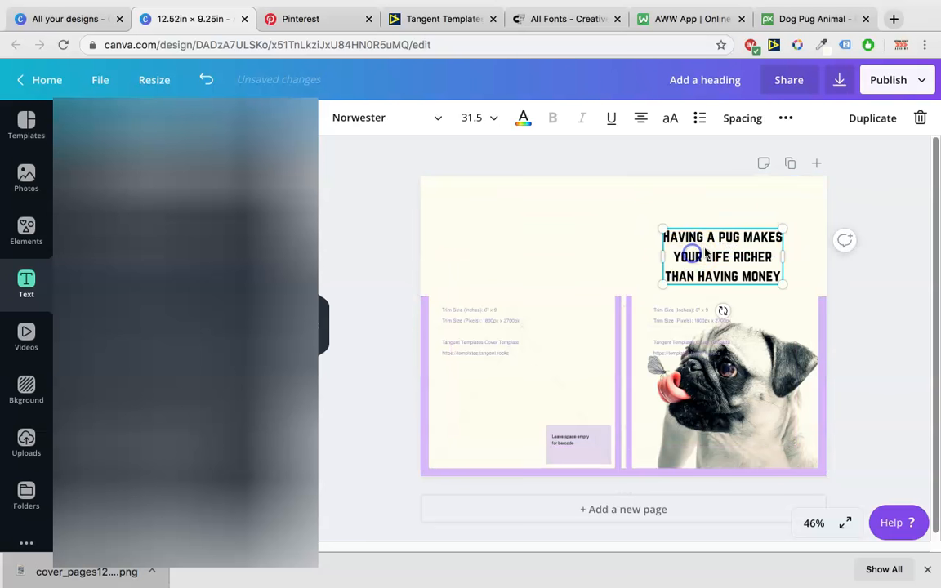
# Step: Enlarge the quote heading to font size 32.5 and crop the cover template's upper edge slightly lower
pyautogui.moveTo(783, 225); pyautogui.dragTo(782, 223)
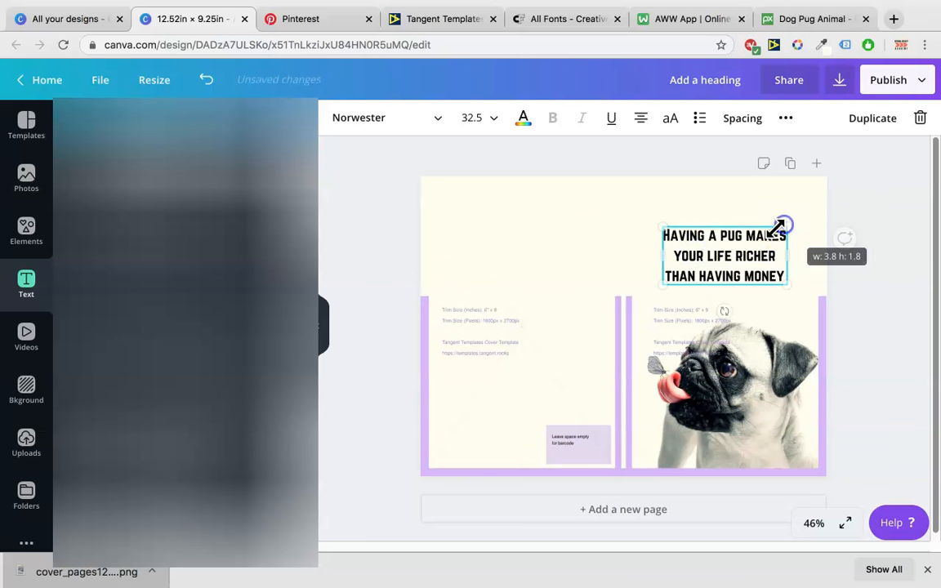
pyautogui.click(633, 292)
pyautogui.moveTo(632, 292)
pyautogui.mouseDown()
pyautogui.moveTo(630, 186)
pyautogui.moveTo(636, 306)
pyautogui.mouseUp()
pyautogui.click(718, 262)
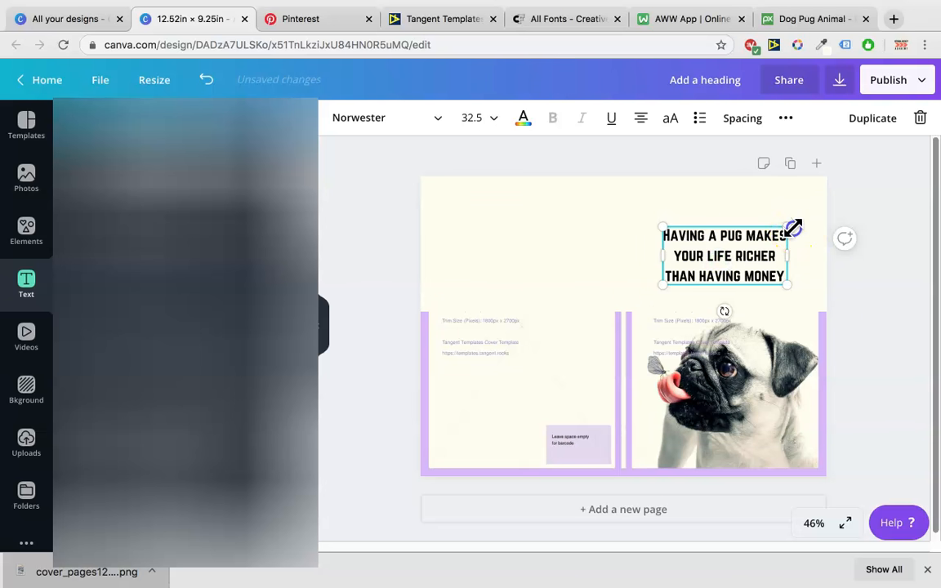
# Step: Extend the cover template upward behind the quote to check the text against the front-cover margin guides
pyautogui.moveTo(788, 254); pyautogui.dragTo(814, 253)
pyautogui.click(651, 327)
pyautogui.moveTo(622, 311); pyautogui.dragTo(634, 253)
pyautogui.click(681, 257)
pyautogui.moveTo(809, 253); pyautogui.dragTo(820, 250)
pyautogui.click(607, 245)
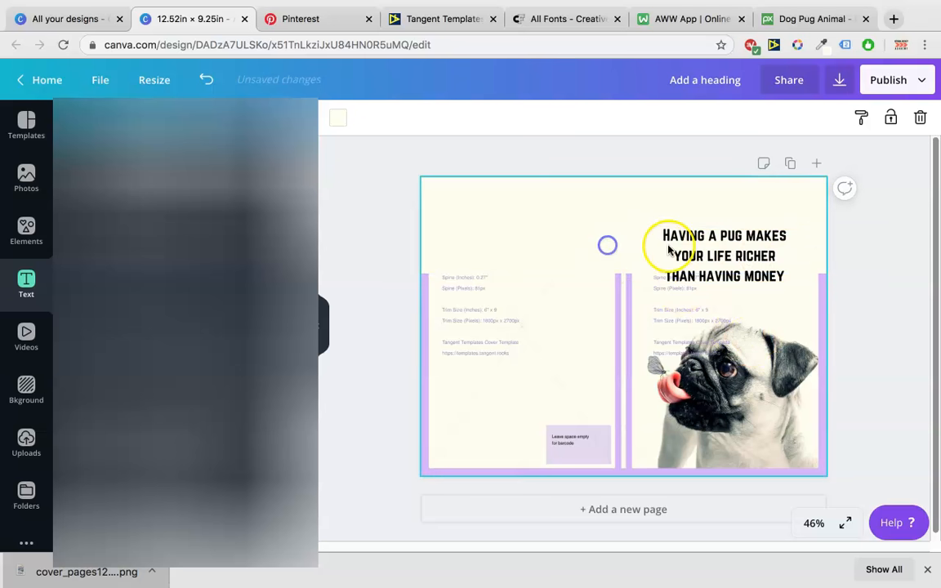
# Step: Crop the cover template's upper edge down to the top of the pug's head, clear of the quote
pyautogui.click(630, 275)
pyautogui.moveTo(629, 273); pyautogui.dragTo(618, 328)
pyautogui.click(533, 248)
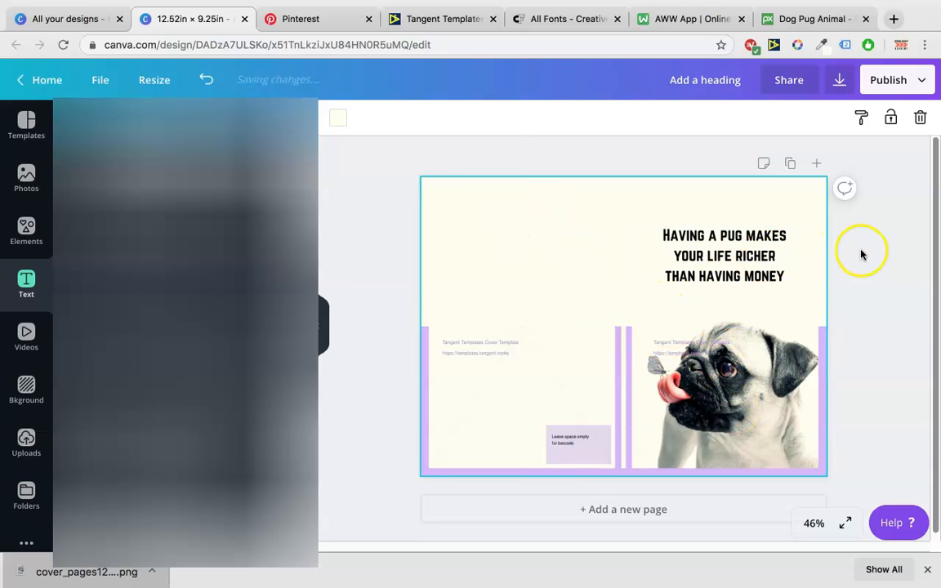
pyautogui.click(892, 244)
# Step: Add a subheading below the quote's level near the spine and change its text to "Lined Notebook"
pyautogui.click(752, 251)
pyautogui.moveTo(158, 250); pyautogui.dragTo(605, 284)
pyautogui.click(614, 317)
pyautogui.click(605, 285)
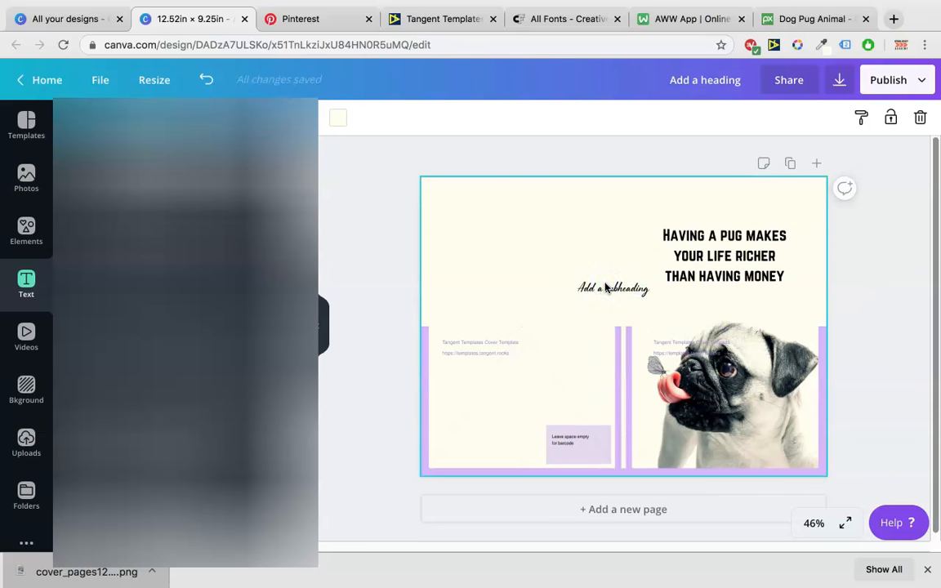
pyautogui.doubleClick(605, 287)
pyautogui.press('BackSpace')
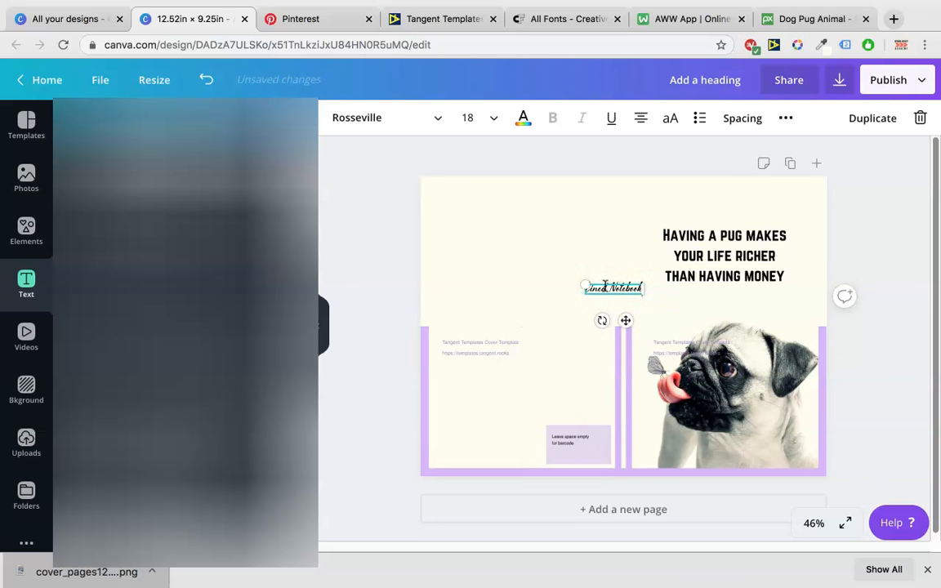
# Step: Centre the "Lined Notebook" subheading between the quote and the pug, and move the quote up to make room
pyautogui.click(557, 234)
pyautogui.moveTo(643, 286); pyautogui.dragTo(725, 309)
pyautogui.moveTo(725, 269); pyautogui.dragTo(732, 247)
pyautogui.click(752, 291)
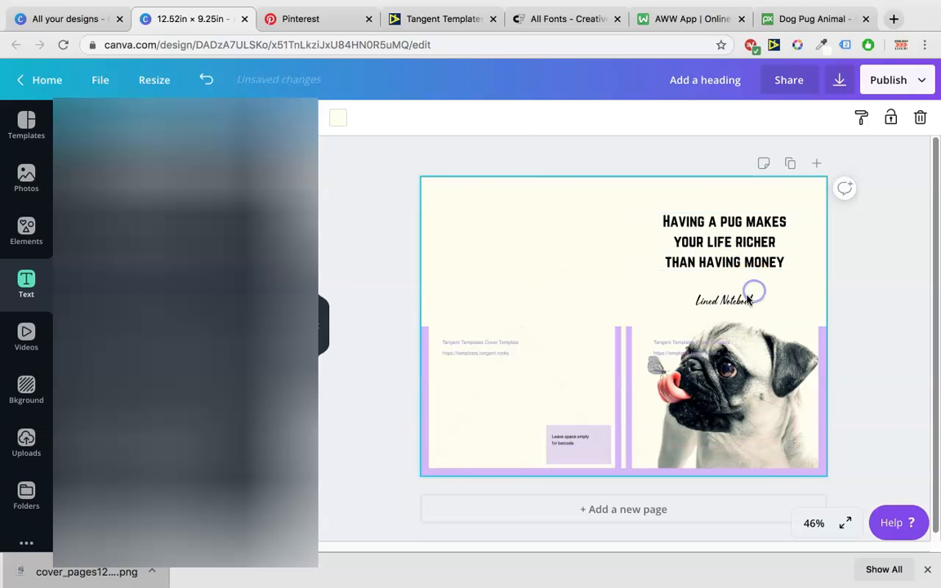
pyautogui.moveTo(748, 294); pyautogui.dragTo(738, 294)
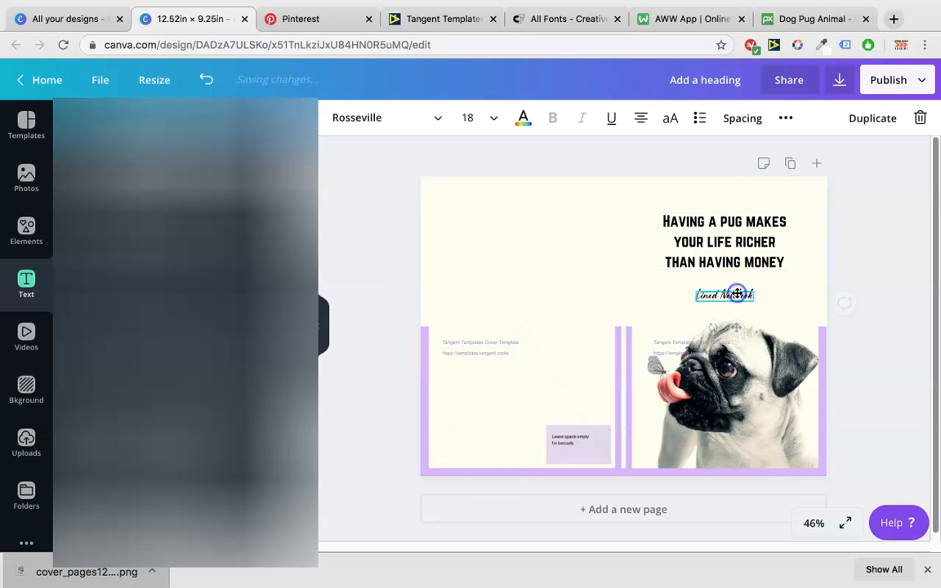
# Step: Crop the cover template's upper edge slightly further down, leaving a clear gap below the subheading
pyautogui.click(629, 326)
pyautogui.click(625, 328)
pyautogui.moveTo(624, 328)
pyautogui.mouseDown()
pyautogui.moveTo(624, 267)
pyautogui.moveTo(624, 336)
pyautogui.mouseUp()
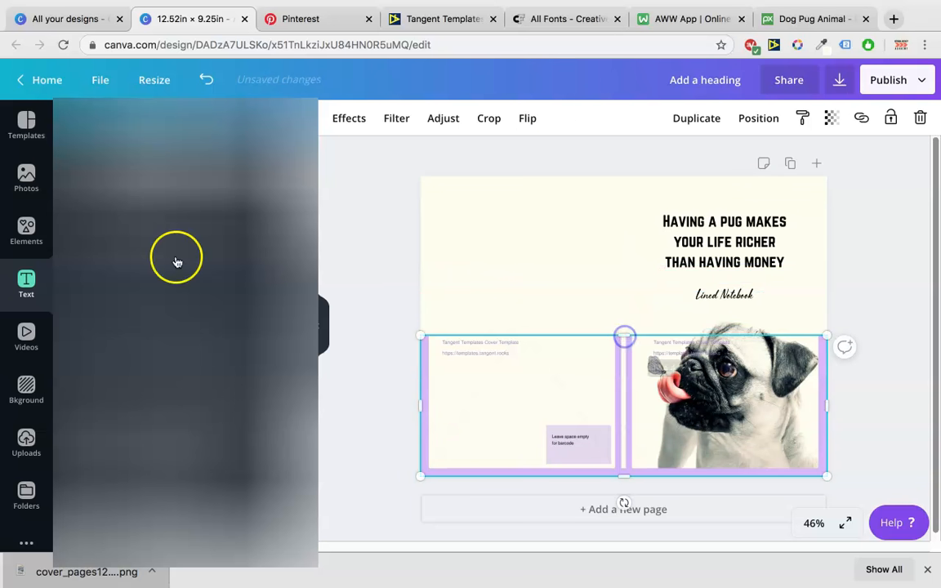
# Step: Add a heading to the back cover and change its text to "AUTHOR NAME"
pyautogui.click(180, 200)
pyautogui.click(607, 284)
pyautogui.moveTo(613, 327); pyautogui.dragTo(543, 279)
pyautogui.click(542, 279)
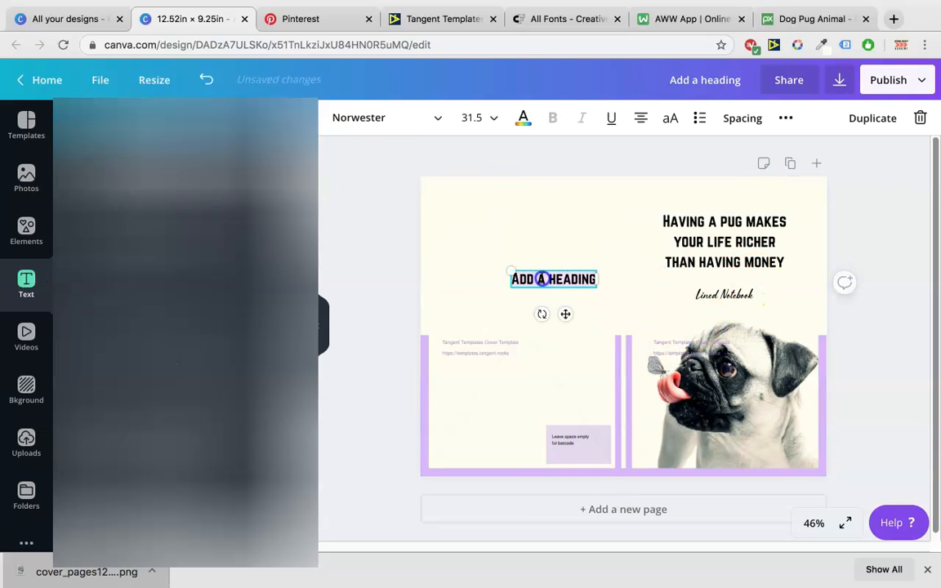
pyautogui.write('AUTHOR NAME')
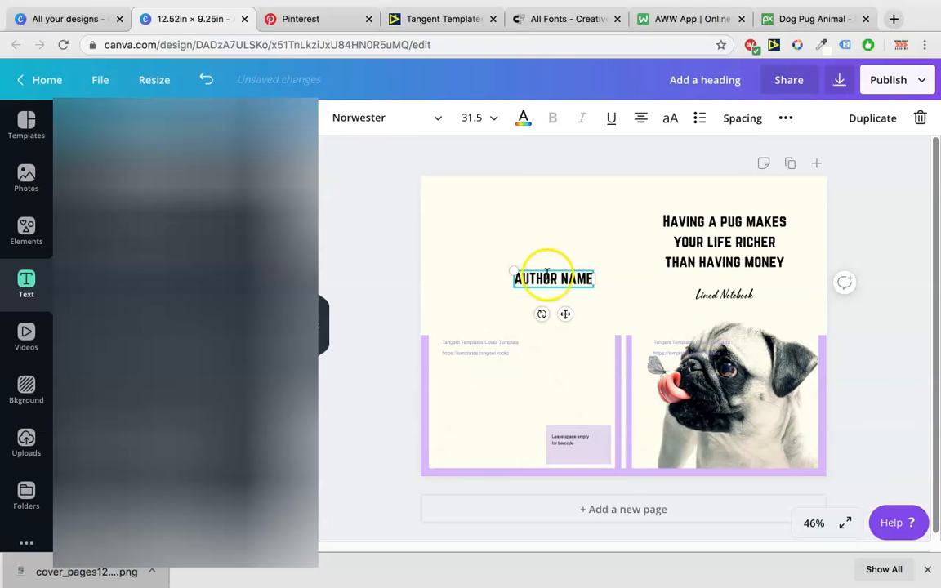
# Step: Centre the AUTHOR NAME heading near the back cover's upper edge and extend the cover template's upper edge to the top of the pug's head
pyautogui.click(568, 260)
pyautogui.moveTo(572, 282); pyautogui.dragTo(525, 206)
pyautogui.click(589, 288)
pyautogui.click(540, 229)
pyautogui.click(532, 260)
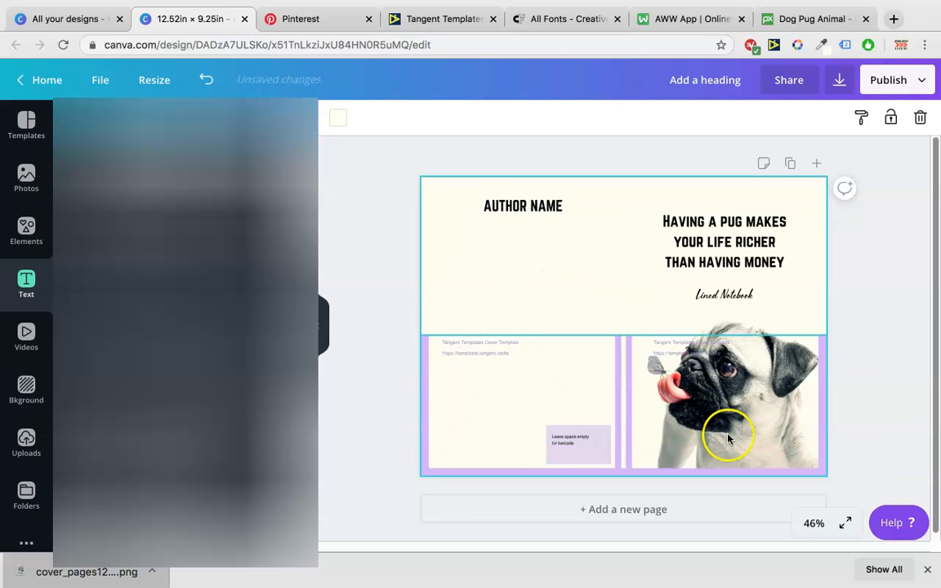
pyautogui.click(663, 353)
pyautogui.moveTo(617, 334)
pyautogui.mouseDown()
pyautogui.moveTo(630, 174)
pyautogui.moveTo(624, 321)
pyautogui.mouseUp()
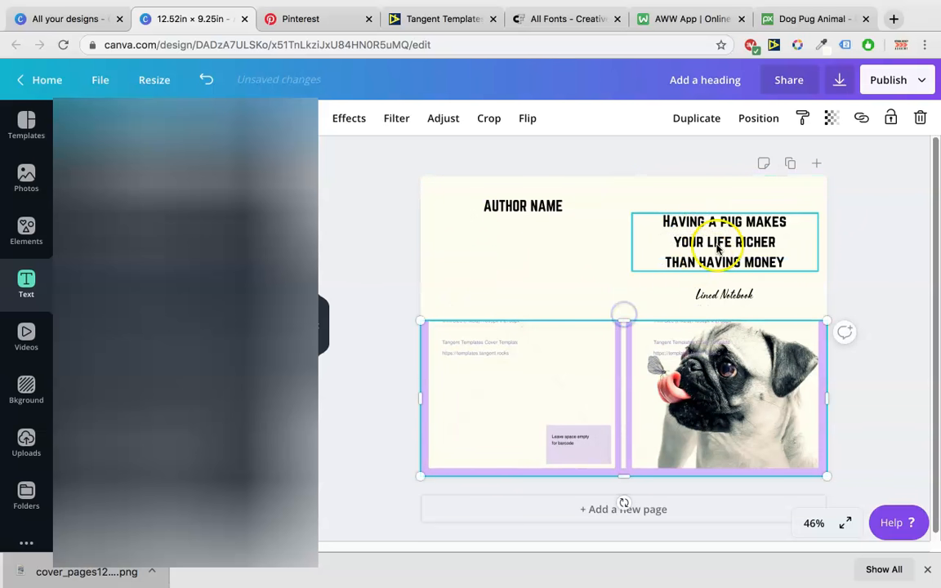
# Step: Switch to Creative Fabrica and search its fonts for "dog"
pyautogui.click(559, 20)
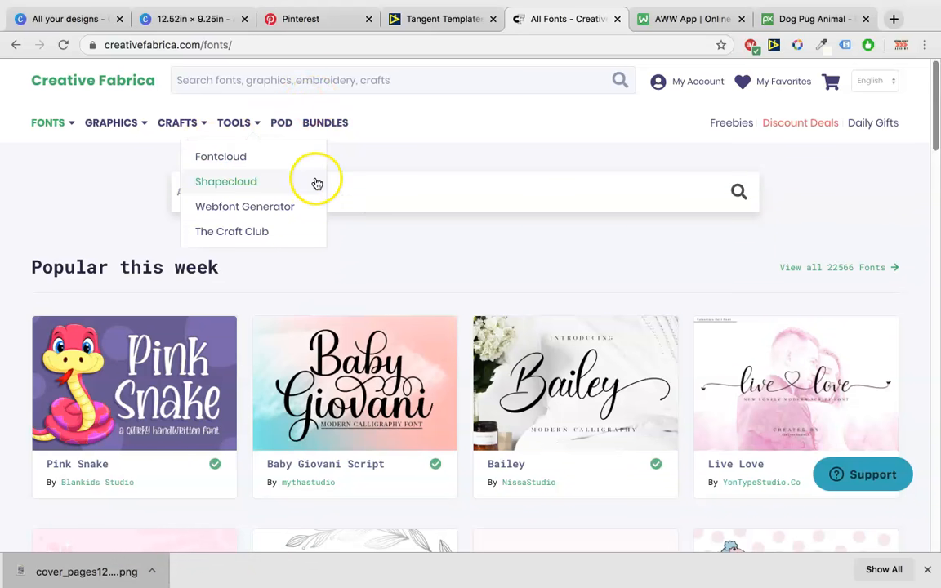
pyautogui.press('Return')
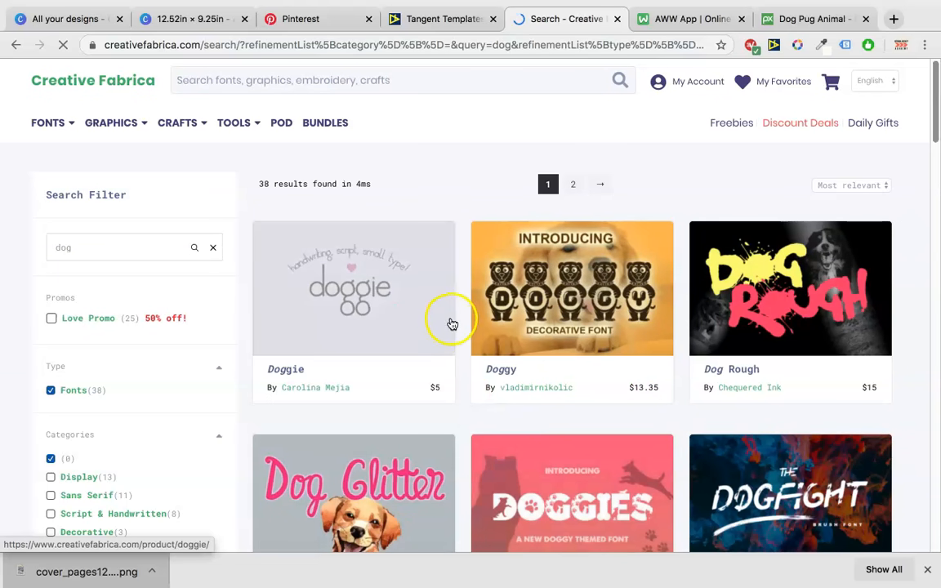
# Step: Browse the dog-themed fonts for one that suits the pug cover and open the Nymera font's page
pyautogui.scroll(-2, 463, 318)
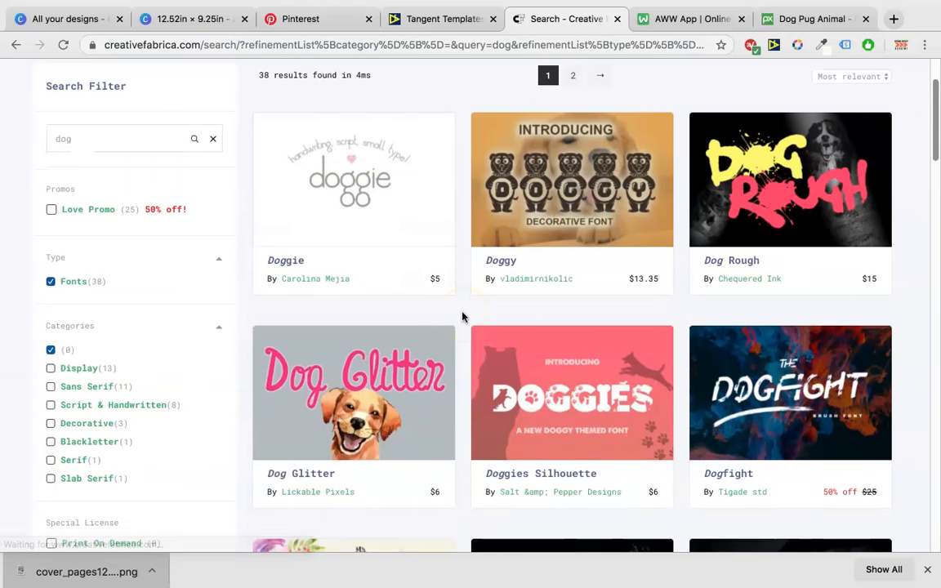
pyautogui.scroll(2, 462, 317)
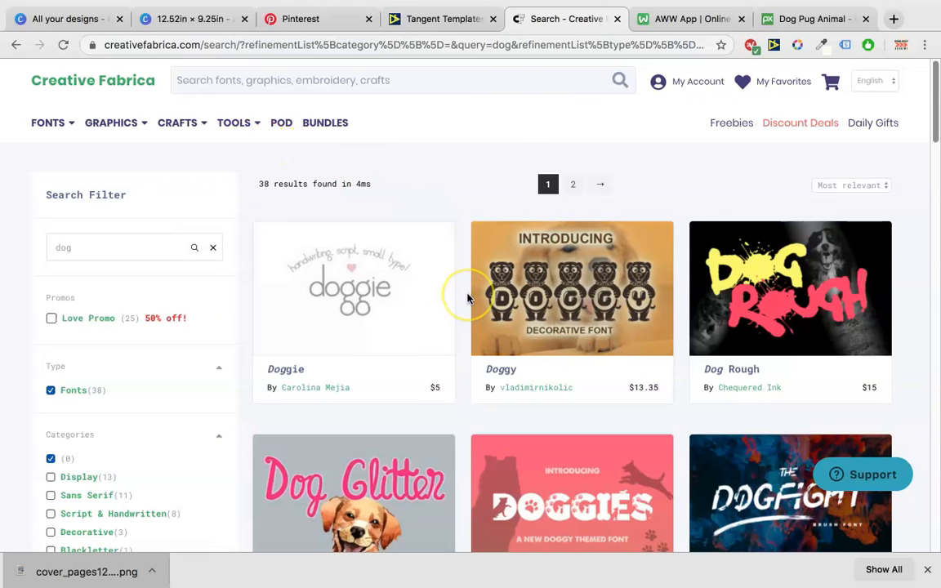
pyautogui.scroll(-3, 462, 260)
pyautogui.scroll(-3, 467, 256)
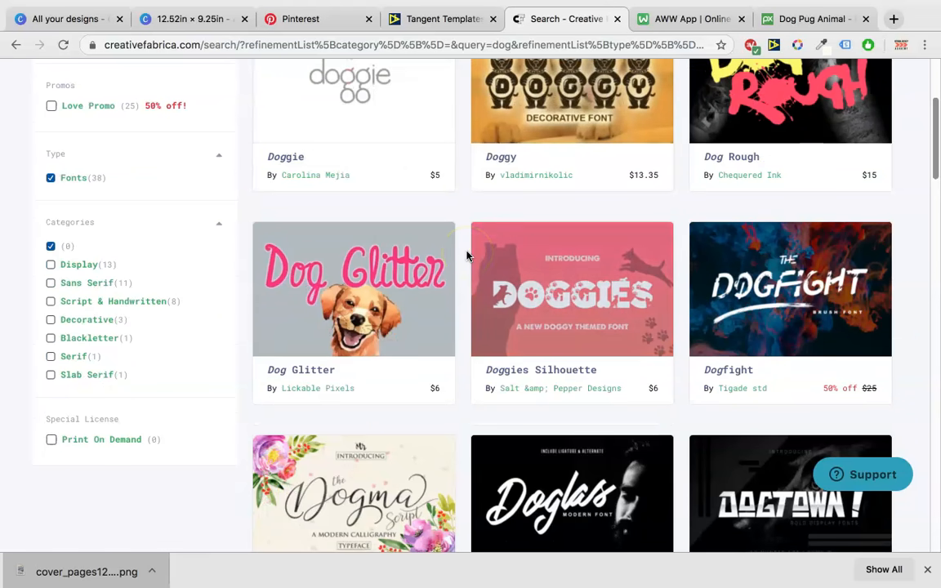
pyautogui.scroll(-5, 466, 256)
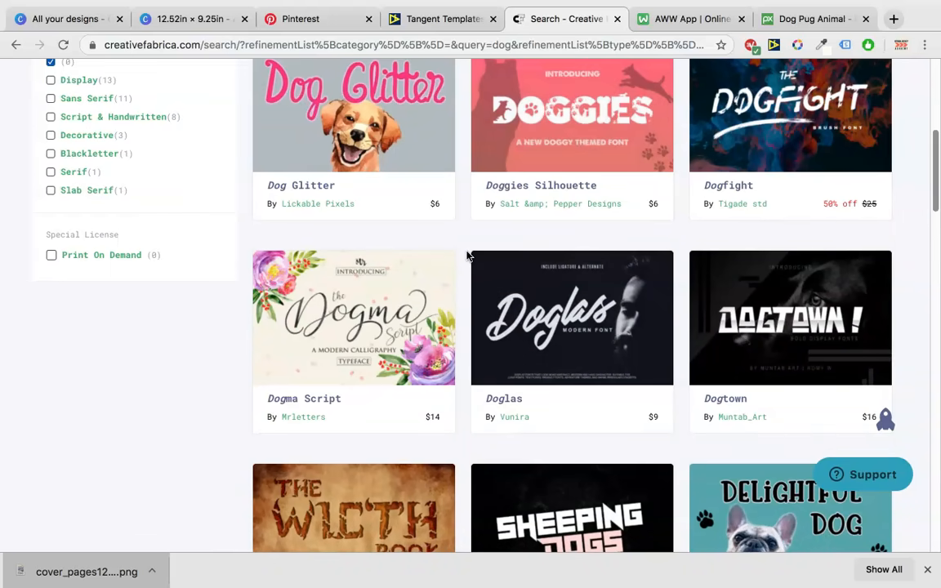
pyautogui.scroll(-3, 467, 256)
pyautogui.scroll(-6, 466, 294)
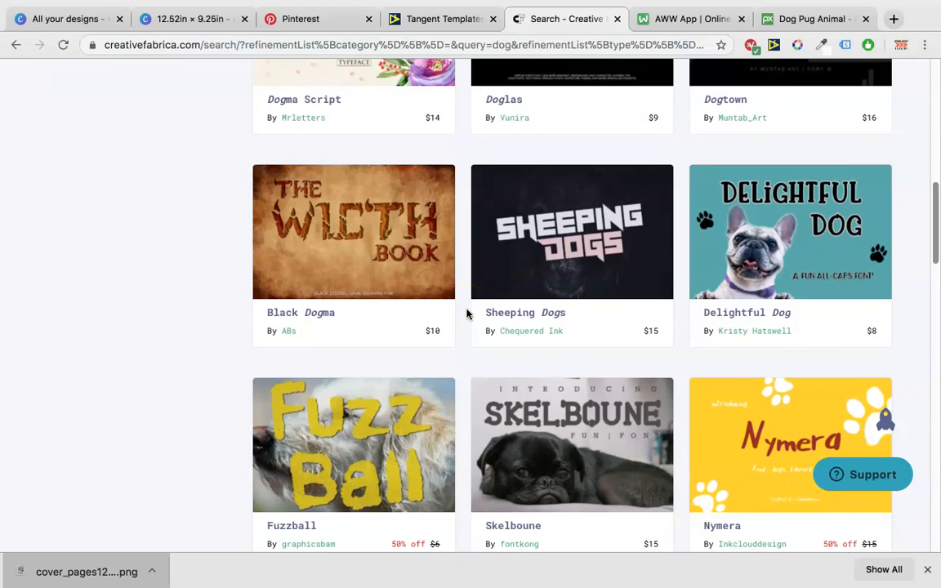
pyautogui.scroll(-8, 467, 313)
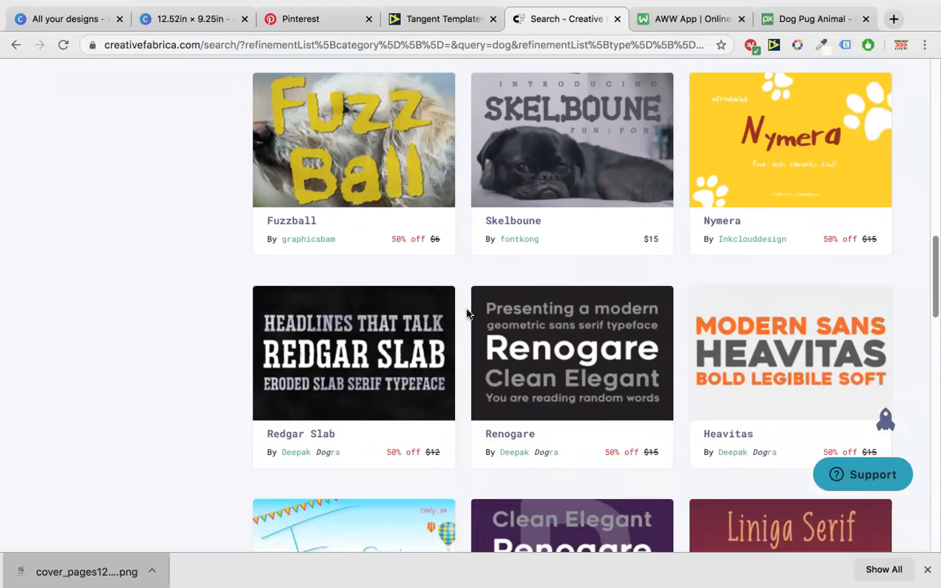
pyautogui.scroll(-10, 467, 313)
pyautogui.scroll(12, 467, 313)
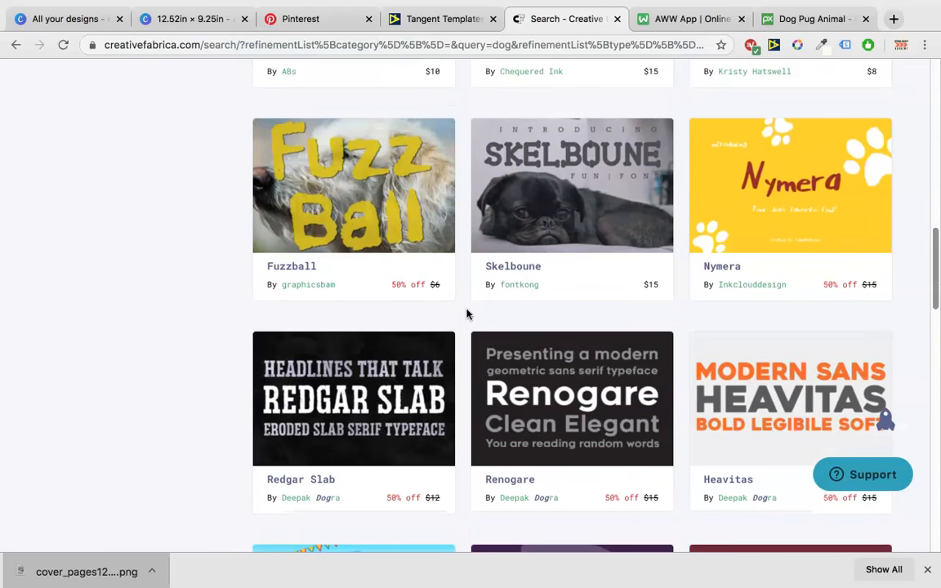
pyautogui.scroll(4, 467, 313)
pyautogui.scroll(2, 467, 314)
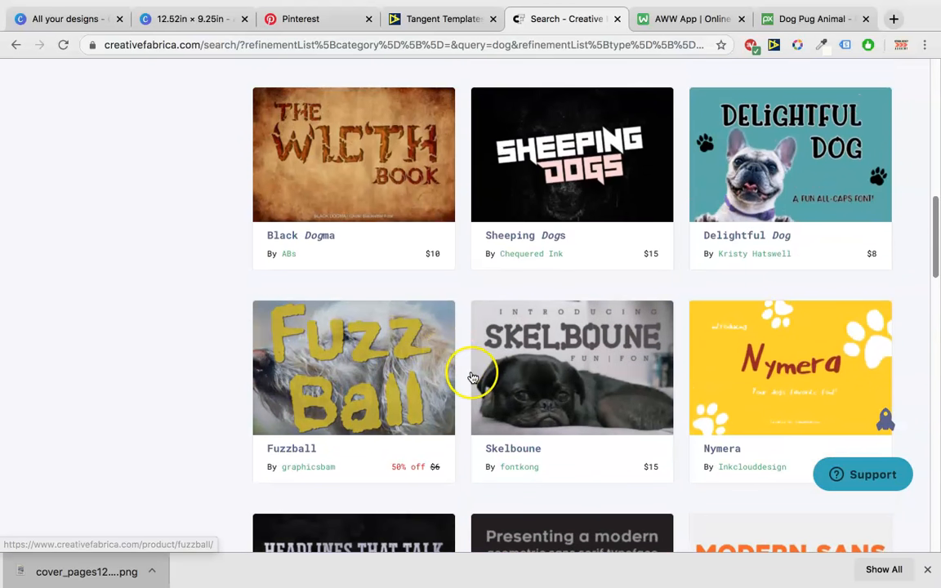
pyautogui.scroll(1, 533, 399)
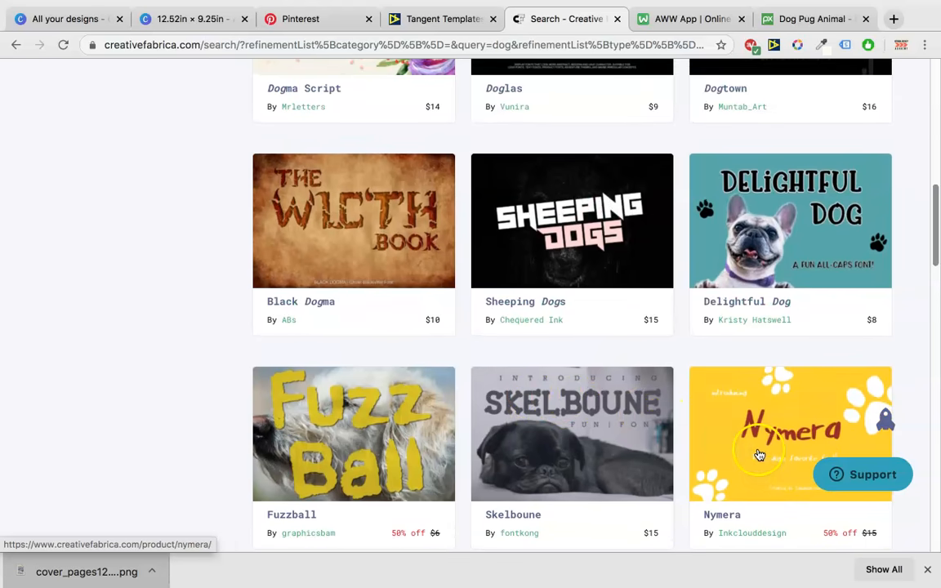
pyautogui.scroll(-2, 761, 452)
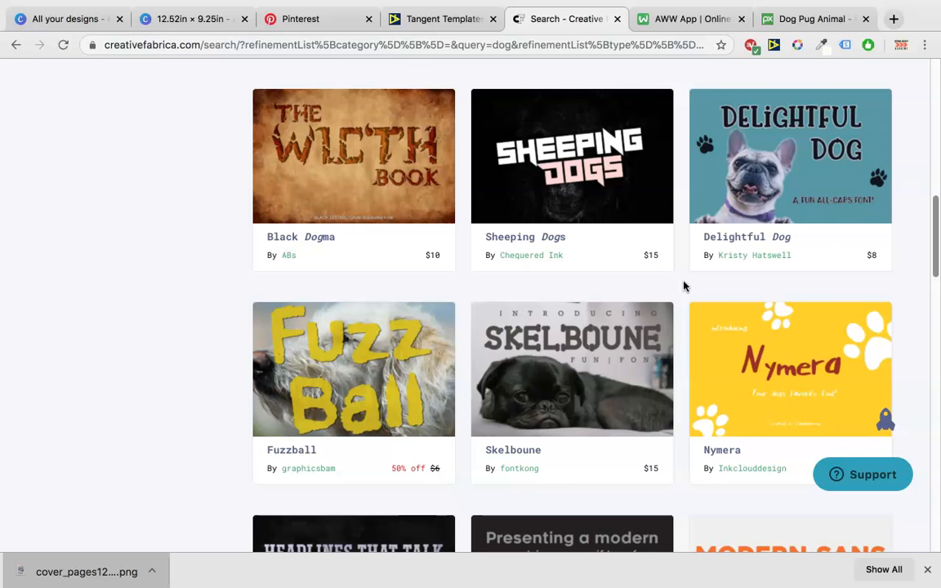
pyautogui.scroll(3, 684, 286)
pyautogui.scroll(1, 683, 248)
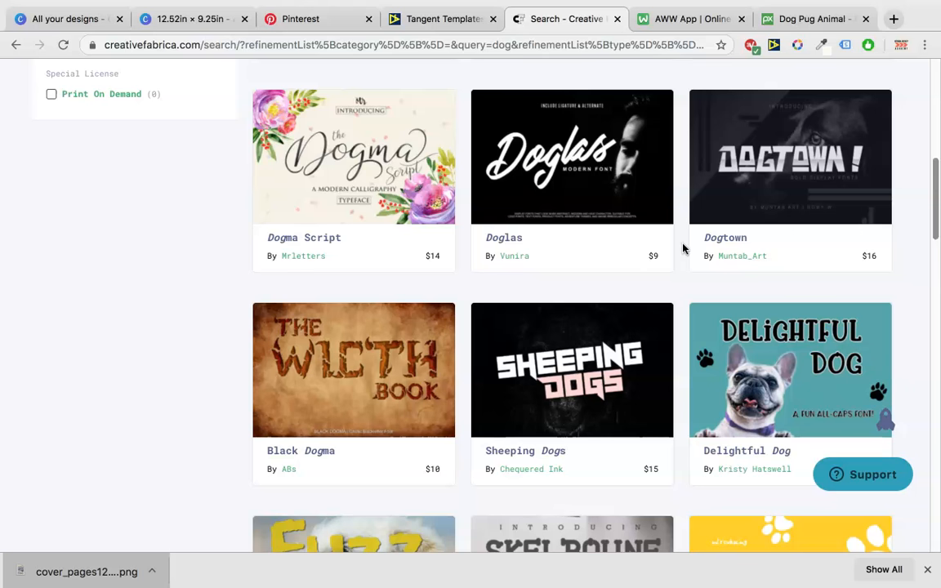
pyautogui.scroll(3, 677, 258)
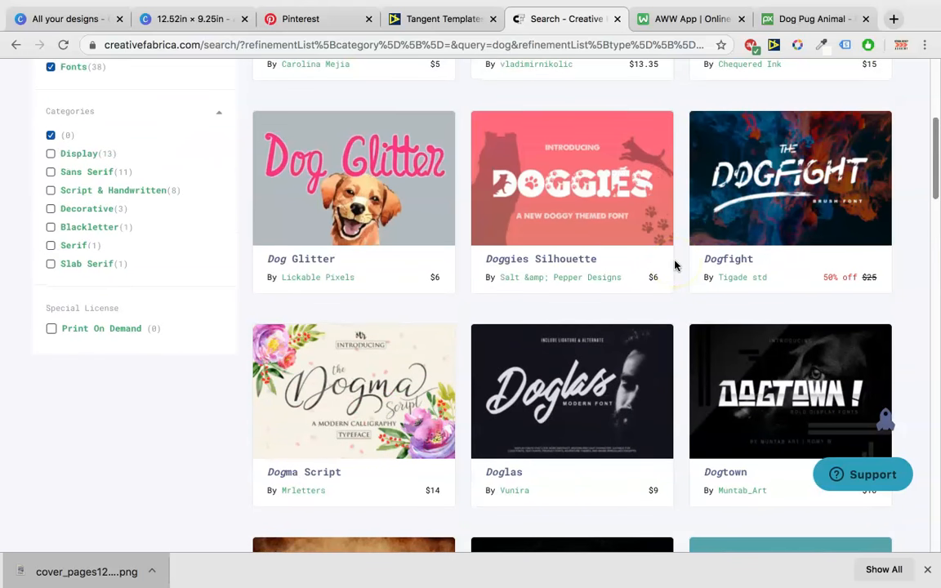
pyautogui.scroll(1, 677, 265)
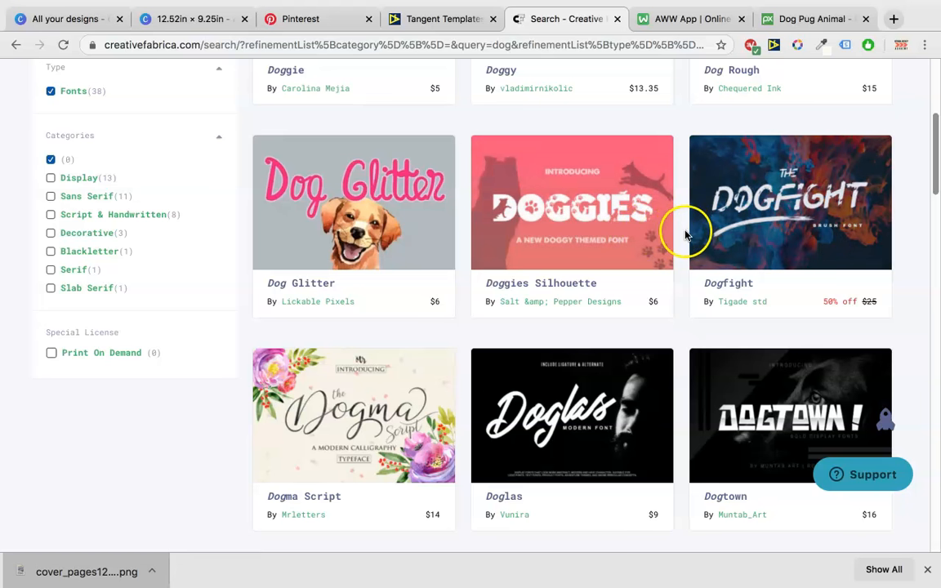
pyautogui.scroll(1, 680, 245)
pyautogui.scroll(1, 680, 251)
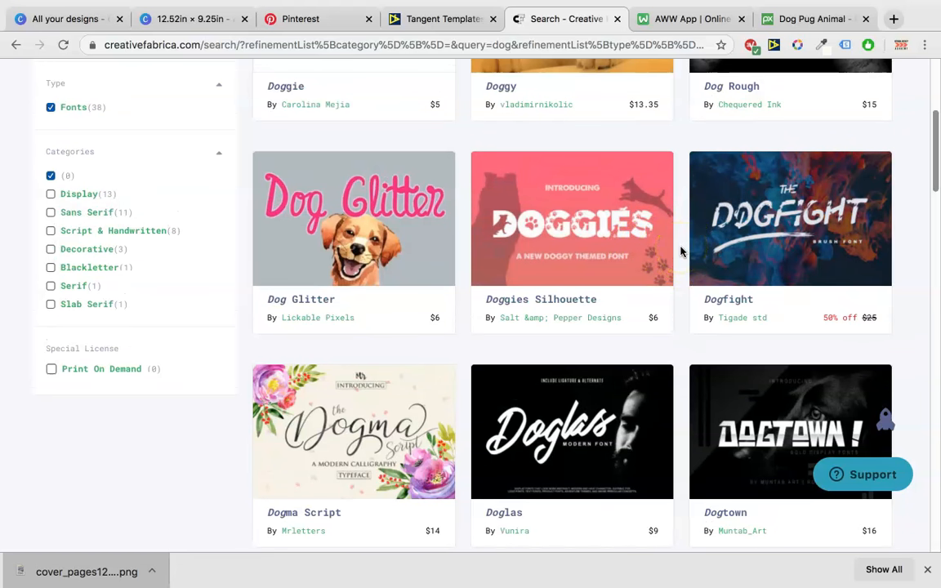
pyautogui.scroll(4, 681, 252)
pyautogui.scroll(-1, 681, 252)
pyautogui.scroll(-5, 435, 226)
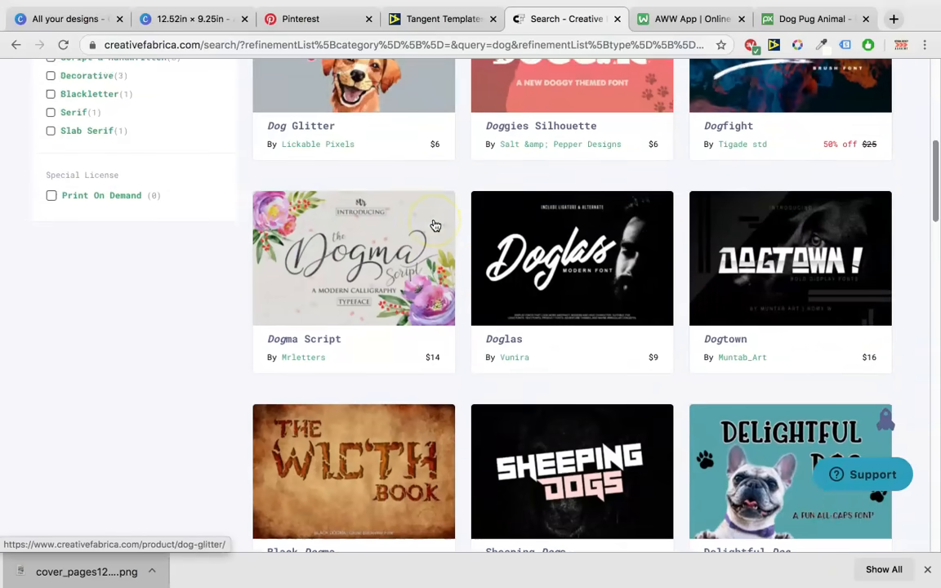
pyautogui.scroll(-2, 664, 374)
pyautogui.scroll(-3, 663, 374)
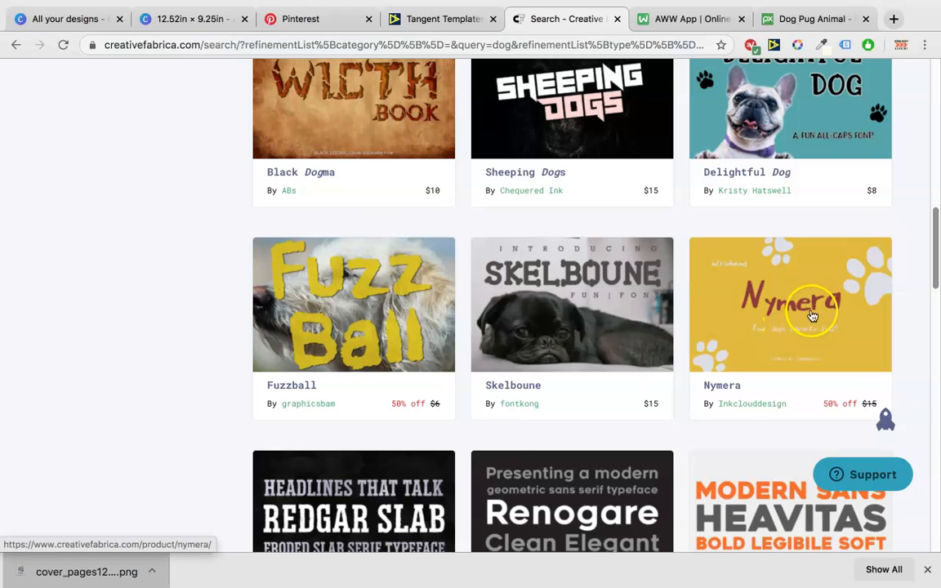
pyautogui.click(847, 315)
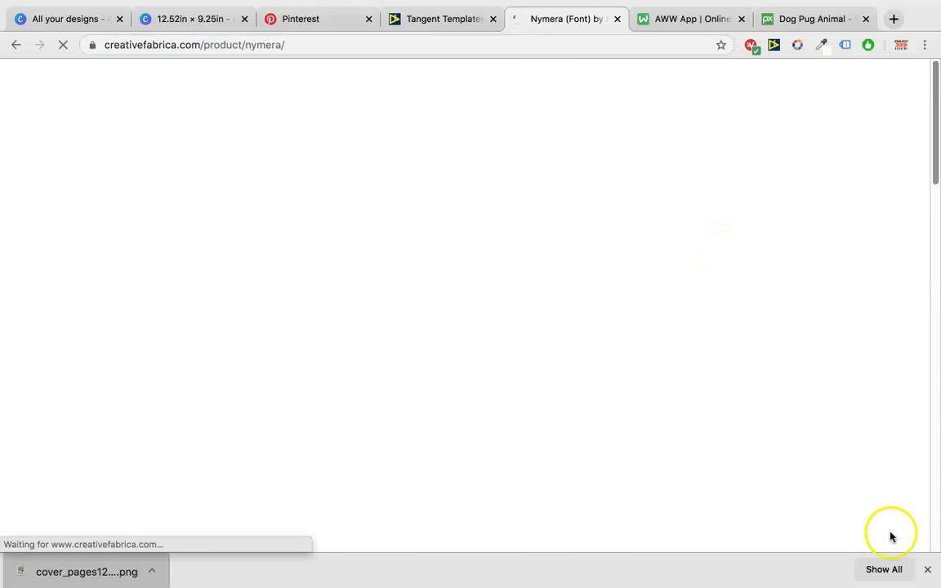
# Step: Switch back to Canva, set the pug quote in the Nymera font and enlarge it to size 40.8
pyautogui.click(574, 299)
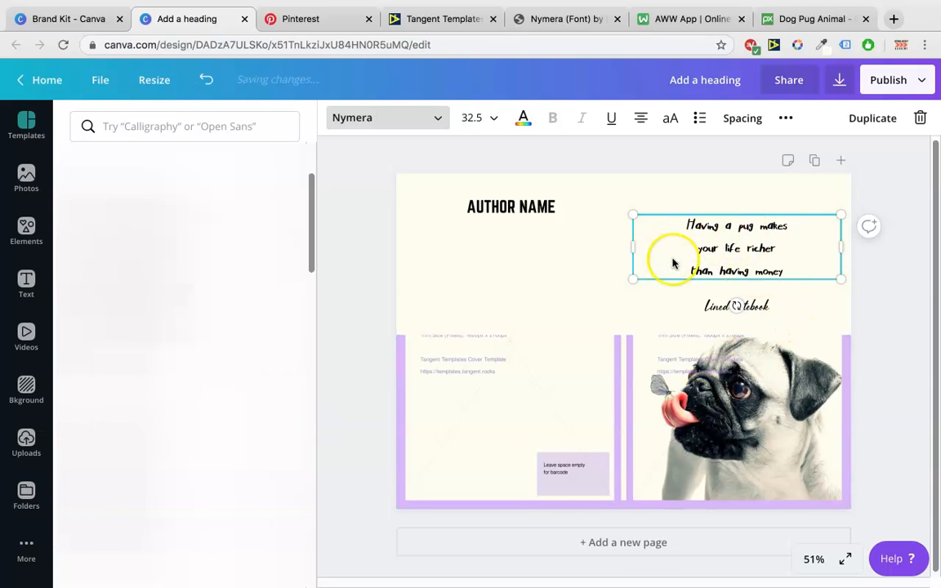
pyautogui.moveTo(644, 280); pyautogui.dragTo(590, 318)
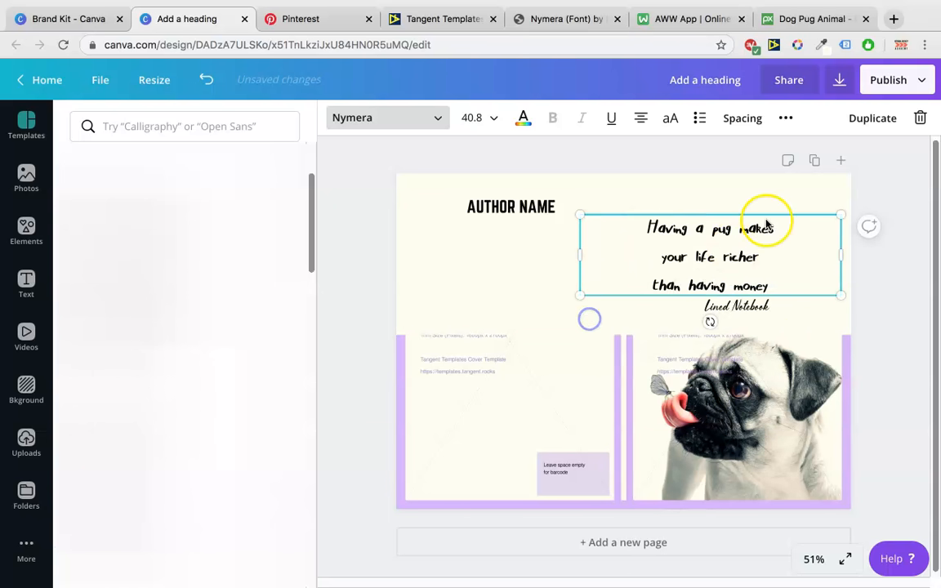
# Step: Tighten the pug quote's line spacing, enlarge it to size 50.3 and centre it above the "Lined Notebook" subtitle
pyautogui.click(743, 120)
pyautogui.moveTo(834, 193); pyautogui.dragTo(903, 200)
pyautogui.click(672, 193)
pyautogui.click(850, 225)
pyautogui.moveTo(779, 227); pyautogui.dragTo(773, 231)
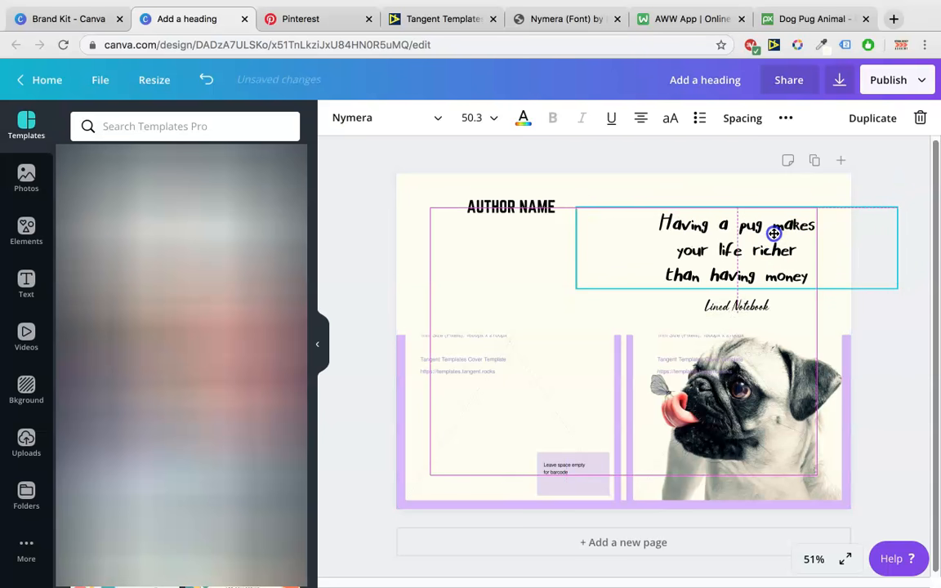
# Step: Crop the cover template's upper edge down below the top of the pug's head and set the "Lined Notebook" subtitle's font to Captain Nelson
pyautogui.click(642, 340)
pyautogui.moveTo(626, 336); pyautogui.dragTo(627, 366)
pyautogui.click(750, 312)
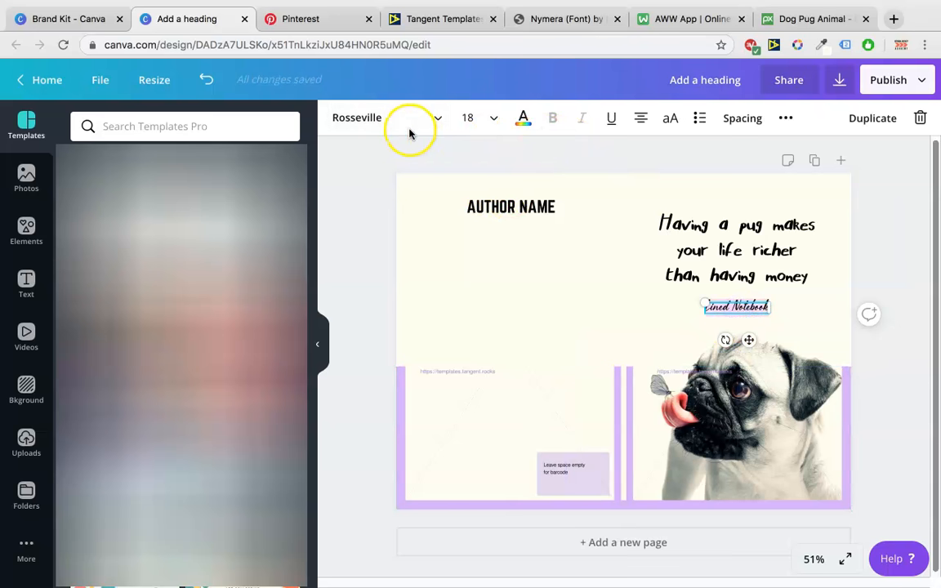
pyautogui.click(378, 123)
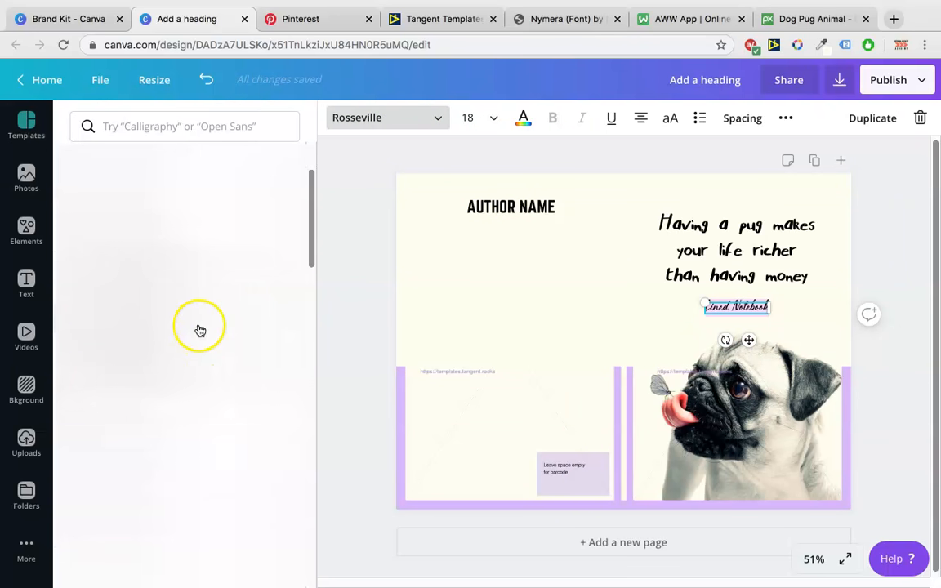
pyautogui.click(654, 309)
# Step: Shrink the "Lined Notebook" subtitle to size 13.2 and centre it below the quote
pyautogui.click(736, 308)
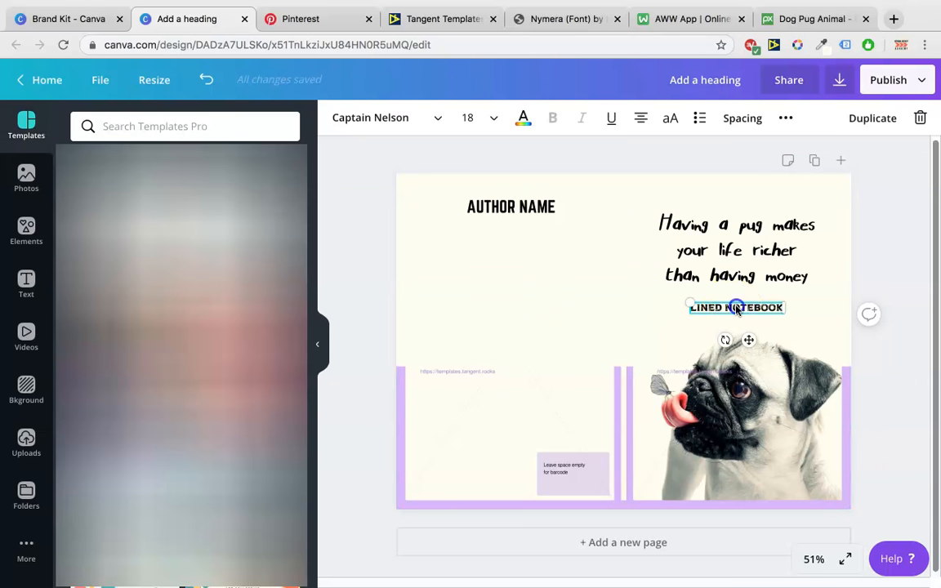
pyautogui.moveTo(702, 302); pyautogui.dragTo(714, 303)
pyautogui.click(678, 305)
pyautogui.click(731, 309)
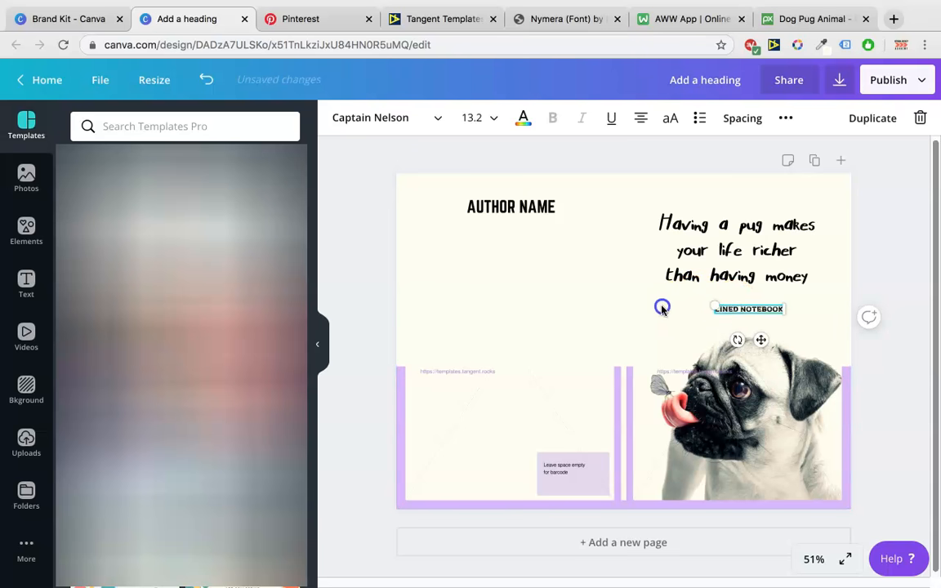
# Step: Extend the cover template's upper edge up to the quote's level to check the text against the front cover's margins
pyautogui.click(609, 369)
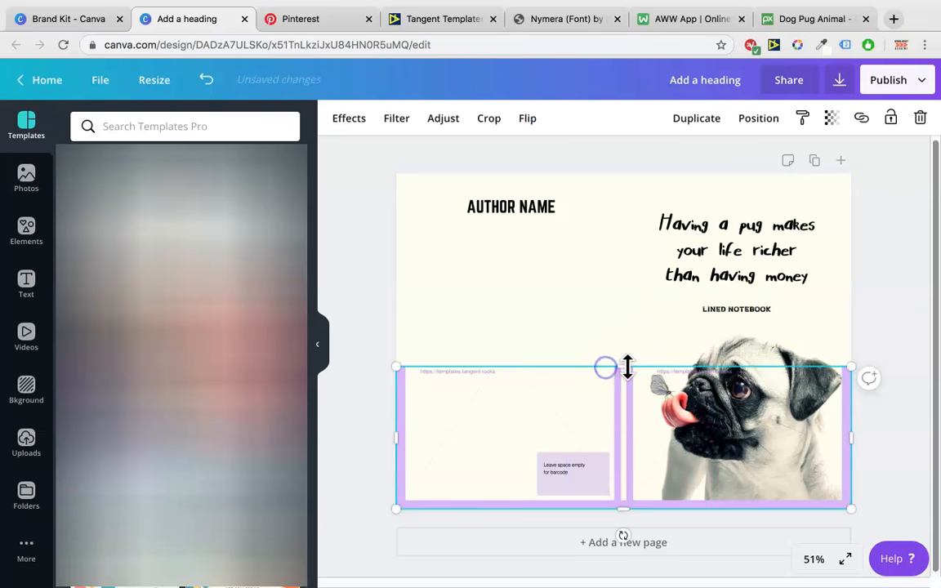
pyautogui.moveTo(628, 367); pyautogui.dragTo(628, 330)
pyautogui.click(749, 225)
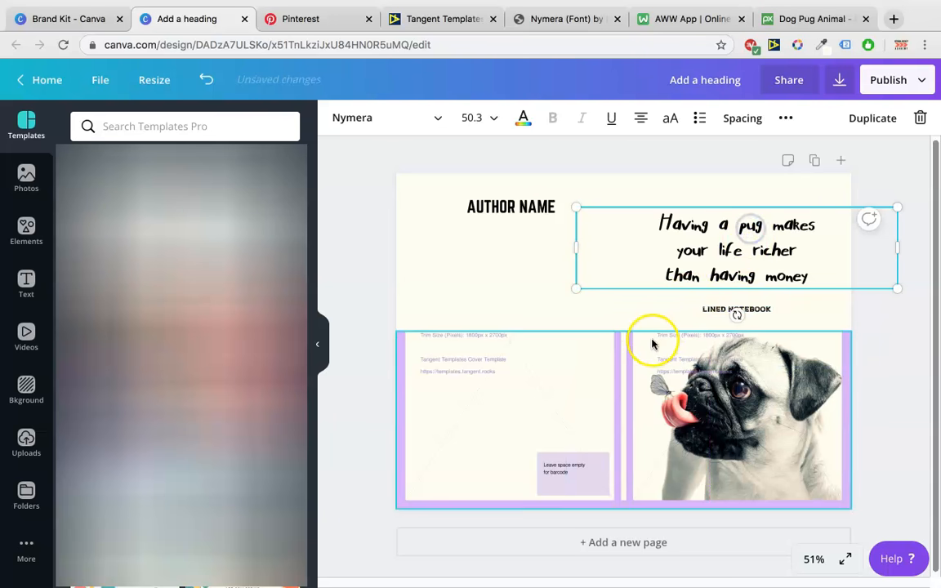
pyautogui.click(629, 331)
pyautogui.moveTo(629, 332); pyautogui.dragTo(639, 256)
pyautogui.click(741, 205)
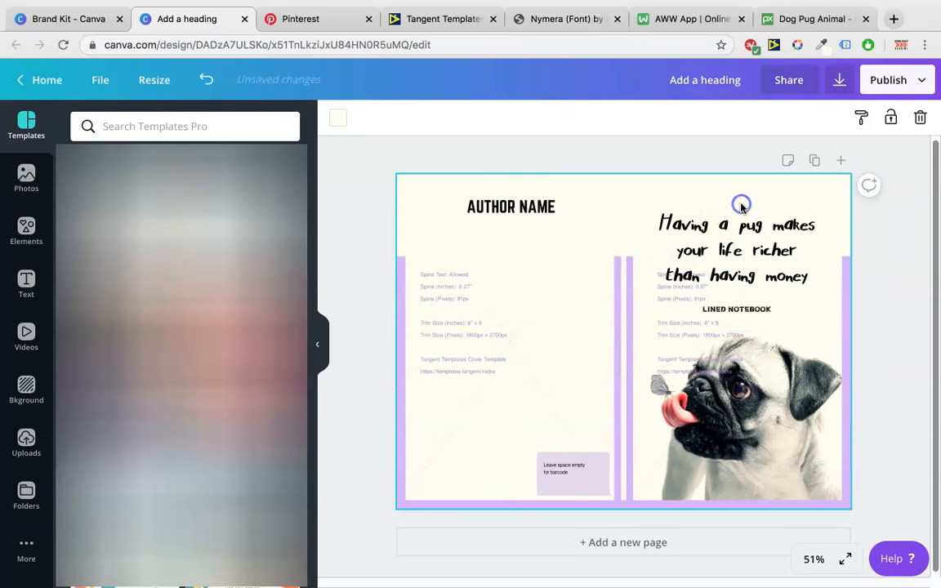
# Step: Narrow the quote's text box on both sides to the front cover's margins and crop the cover template back down to the pug's head
pyautogui.click(742, 214)
pyautogui.moveTo(580, 247); pyautogui.dragTo(629, 246)
pyautogui.moveTo(906, 253); pyautogui.dragTo(849, 249)
pyautogui.click(657, 319)
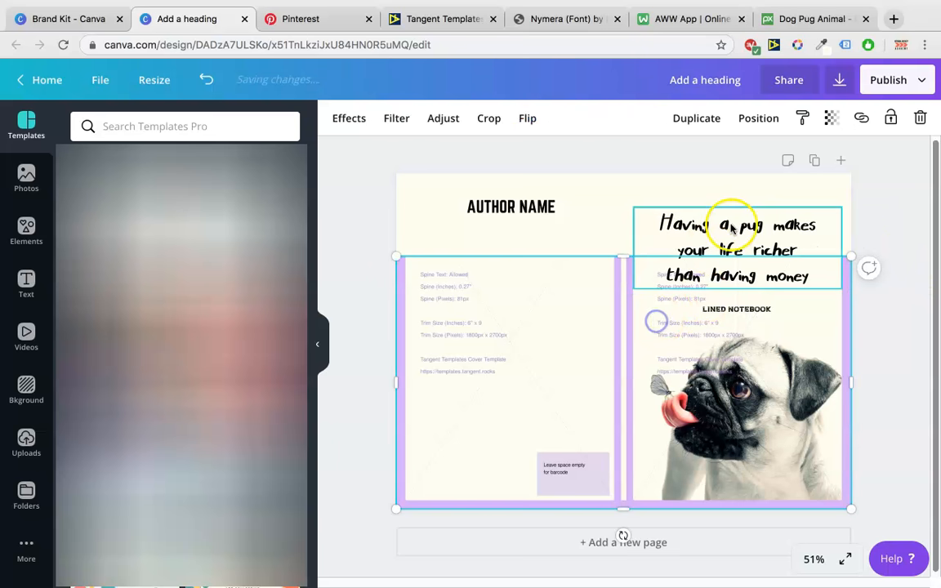
pyautogui.moveTo(630, 260); pyautogui.dragTo(664, 341)
# Step: Change the "Lined Notebook" subtitle's text colour to grey
pyautogui.doubleClick(716, 313)
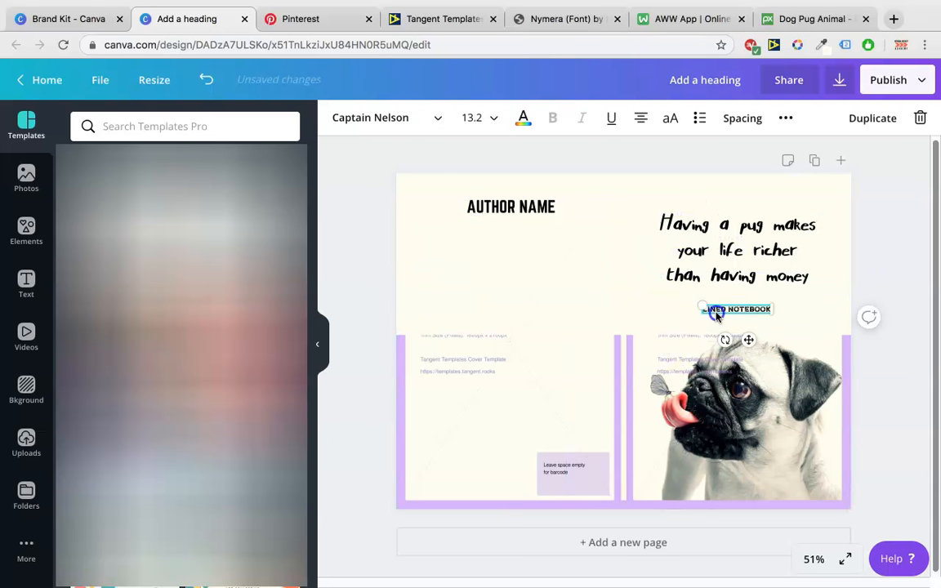
pyautogui.click(524, 120)
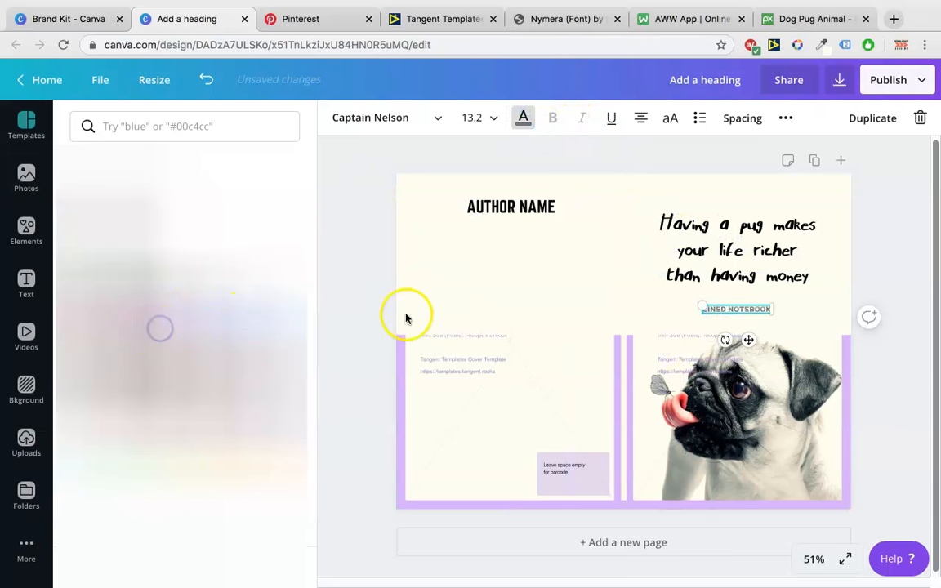
pyautogui.click(406, 318)
# Step: Crop the cover template's upper edge down below the pug's tongue and sample the tongue's light pink, #F88A8C
pyautogui.click(579, 343)
pyautogui.moveTo(620, 338); pyautogui.dragTo(623, 438)
pyautogui.click(700, 223)
pyautogui.click(615, 239)
pyautogui.click(822, 45)
pyautogui.click(805, 65)
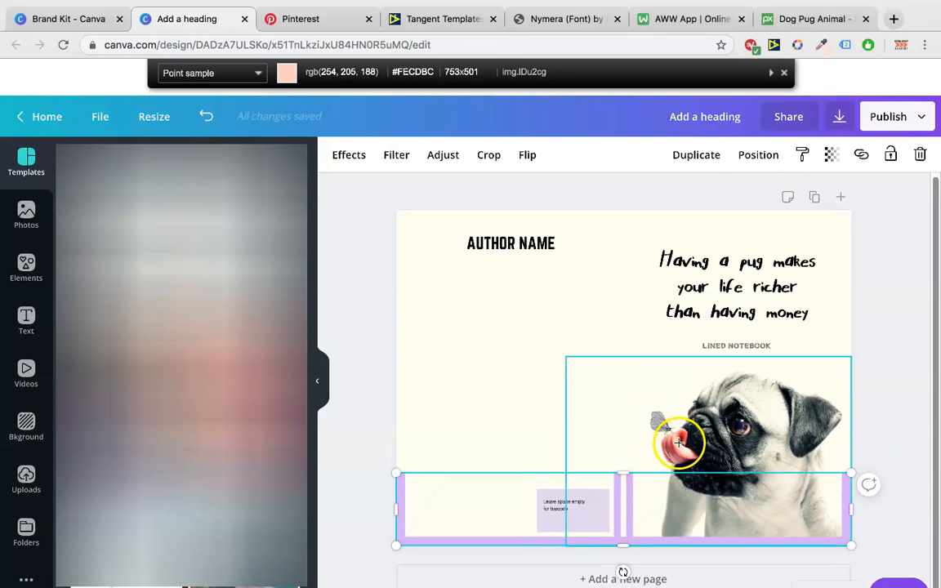
# Step: Set the quote's text colour to the sampled pink #F88A8C
pyautogui.click(705, 312)
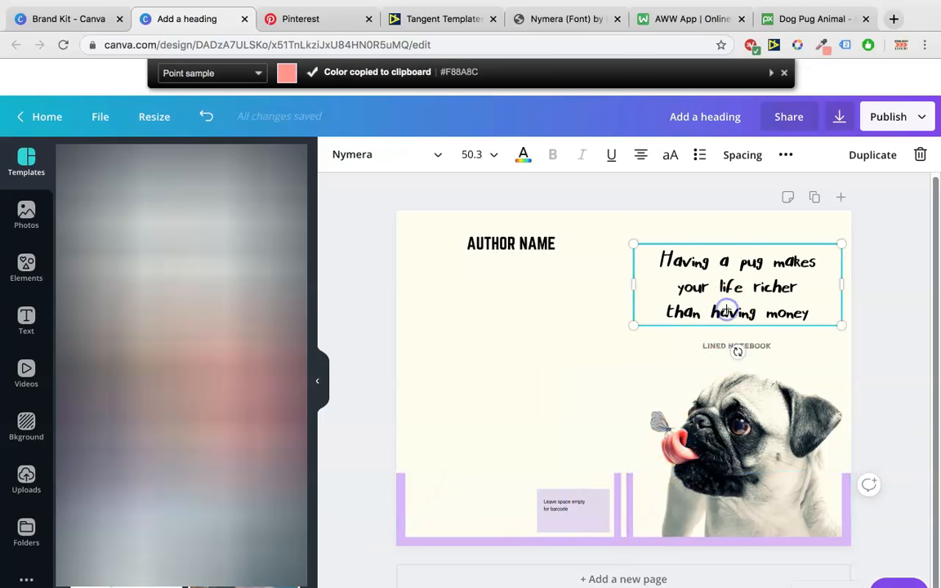
pyautogui.click(522, 156)
pyautogui.click(239, 116)
pyautogui.hotkey('ctrl', 'v')
pyautogui.click(89, 199)
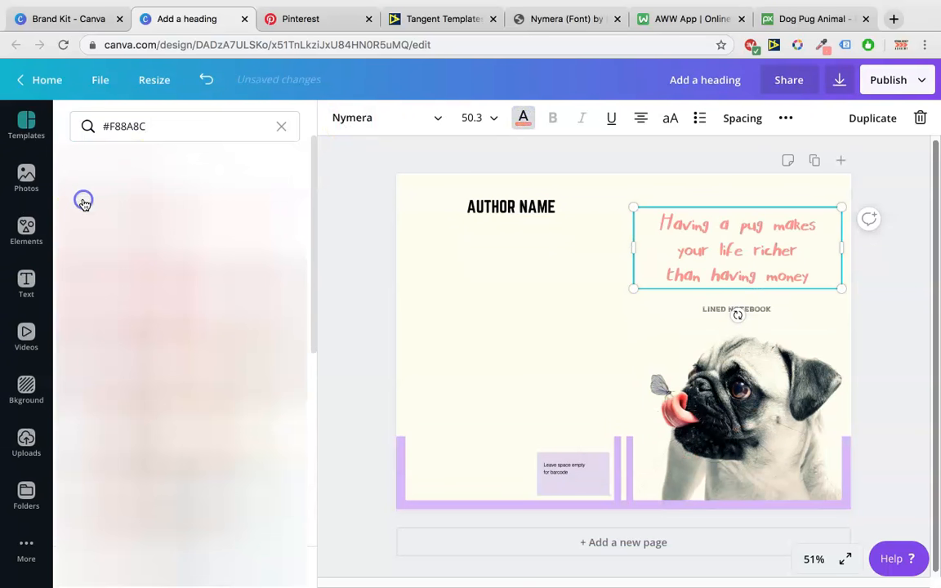
pyautogui.click(433, 271)
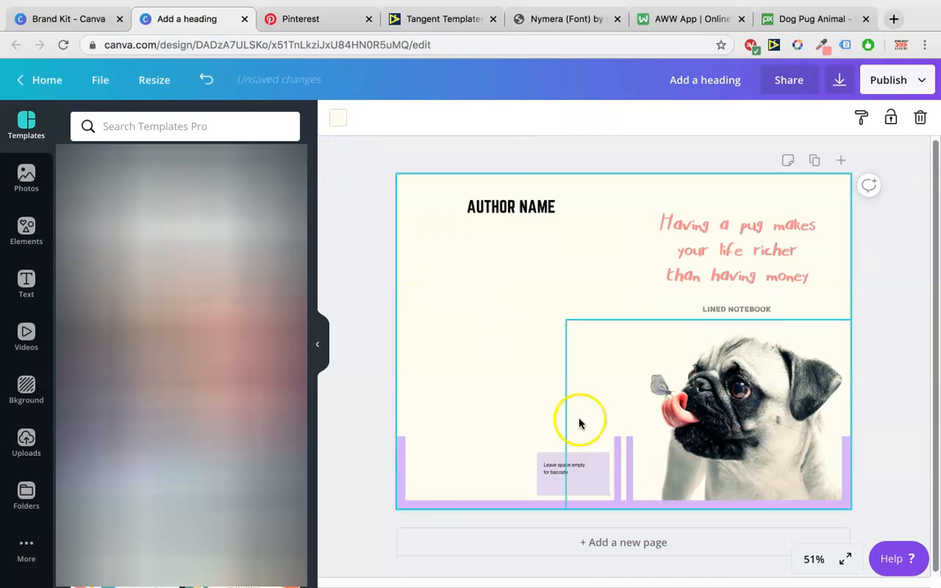
# Step: Extend the cover template up to a height of about 3.3 and sample the darker tongue colour #DD5F6A from the pug photo
pyautogui.click(622, 439)
pyautogui.moveTo(643, 446); pyautogui.dragTo(629, 386)
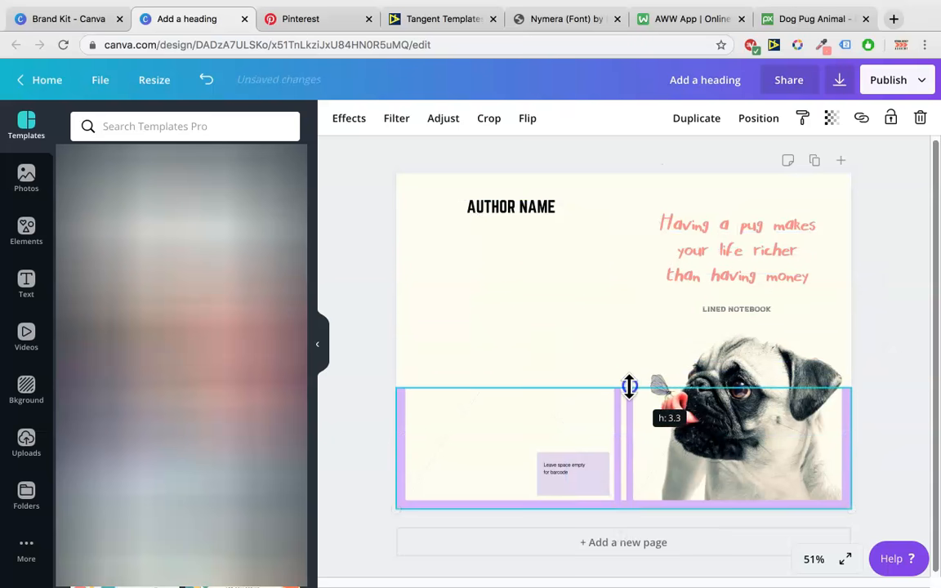
pyautogui.click(822, 45)
pyautogui.click(809, 64)
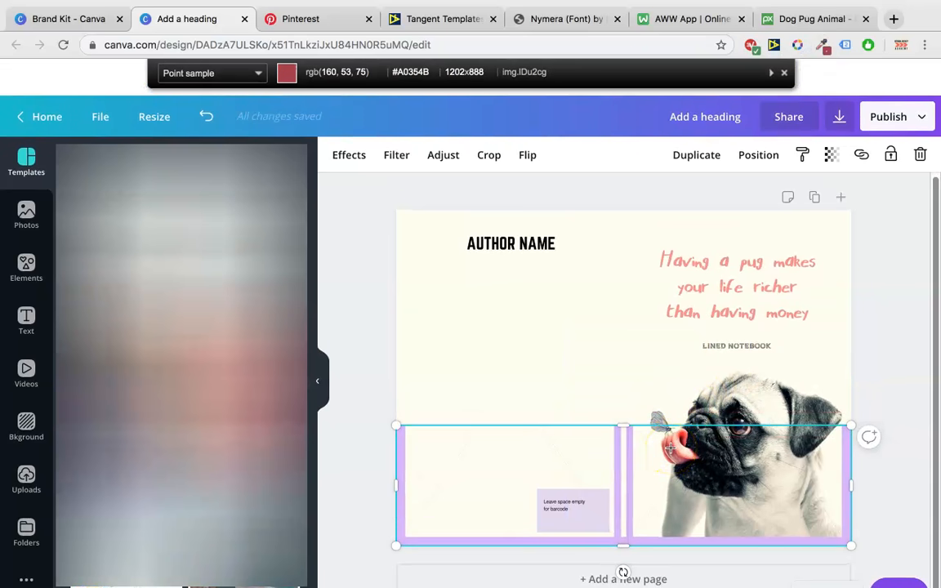
# Step: Set the quote's text colour to #DD5F6A and extend the cover template's upper edge to near the top of the pug's head
pyautogui.click(648, 253)
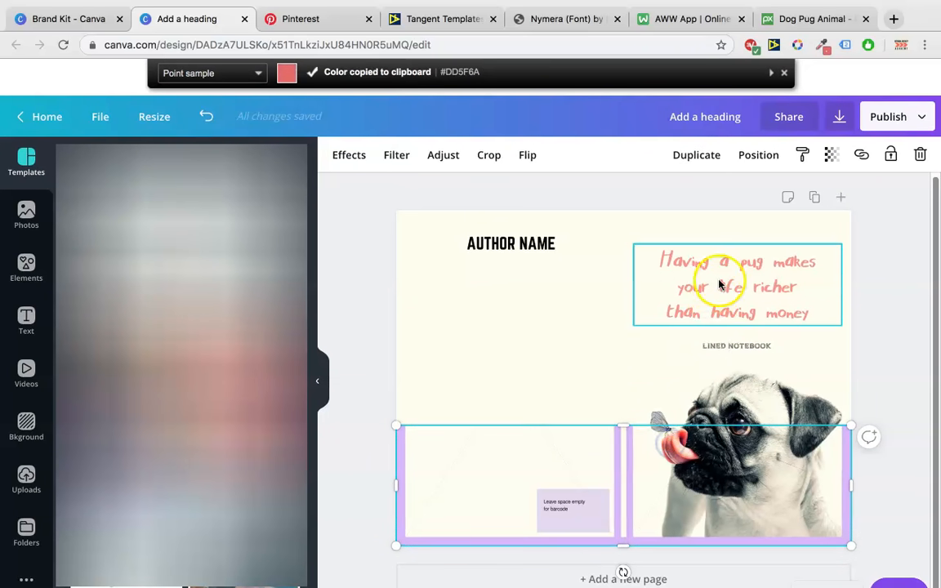
pyautogui.click(530, 157)
pyautogui.click(184, 164)
pyautogui.press('super+v')
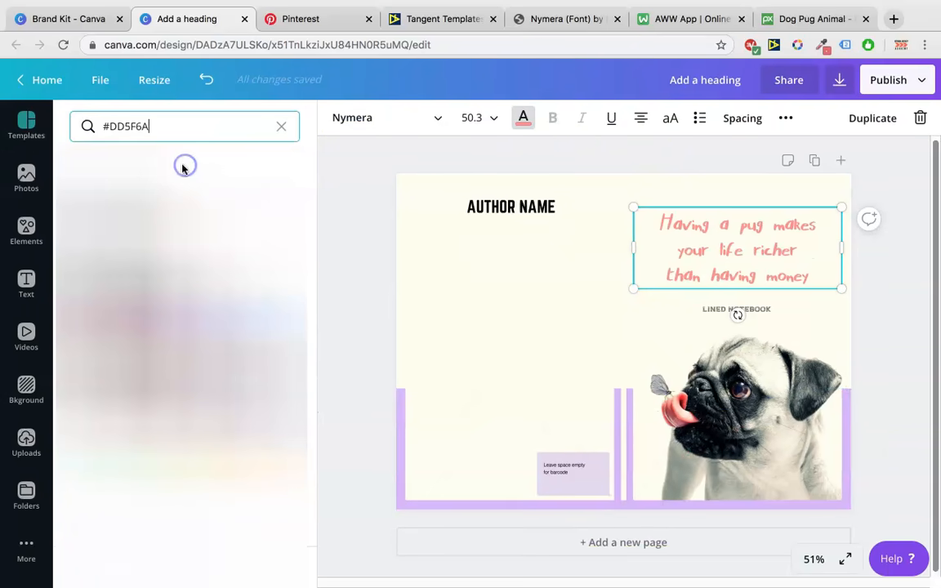
pyautogui.click(590, 369)
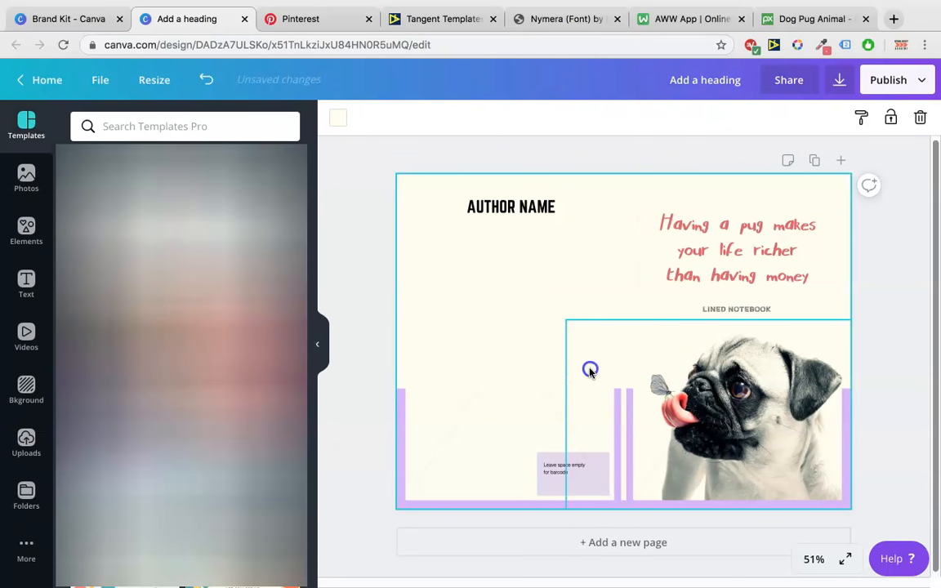
pyautogui.click(629, 390)
pyautogui.moveTo(624, 390); pyautogui.dragTo(626, 355)
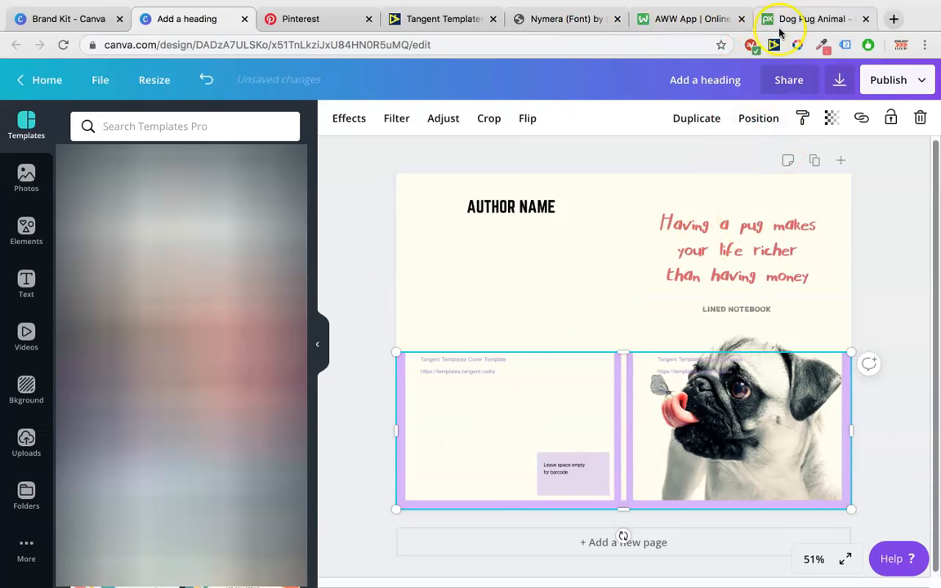
# Step: Switch to the AWW board and add "Quote" and "Keep things central" to the list of cover design tips
pyautogui.click(677, 17)
pyautogui.click(260, 237)
pyautogui.write('Quote')
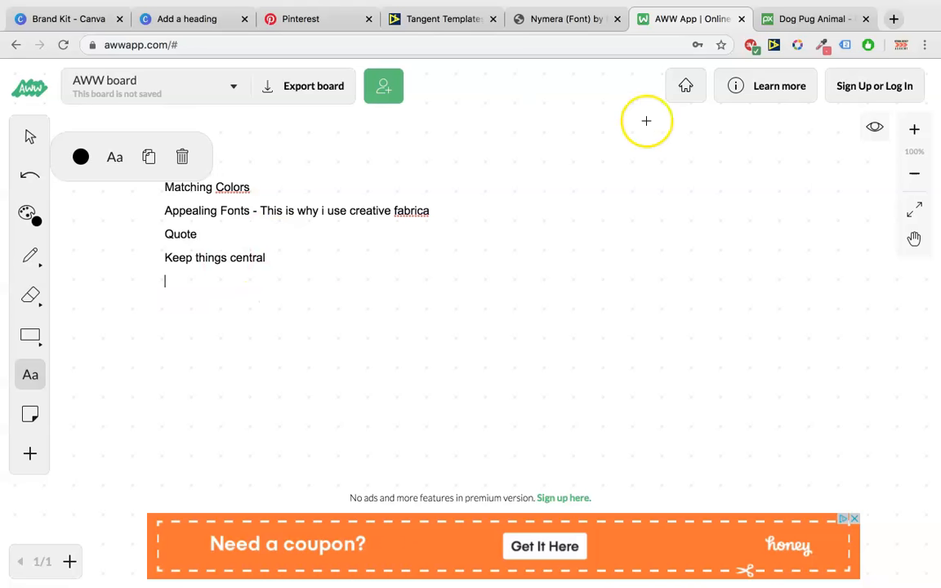
# Step: Return to Canva and try the quote shifted off-centre towards the spine, raising and lowering the cover template's upper edge to compare
pyautogui.click(209, 17)
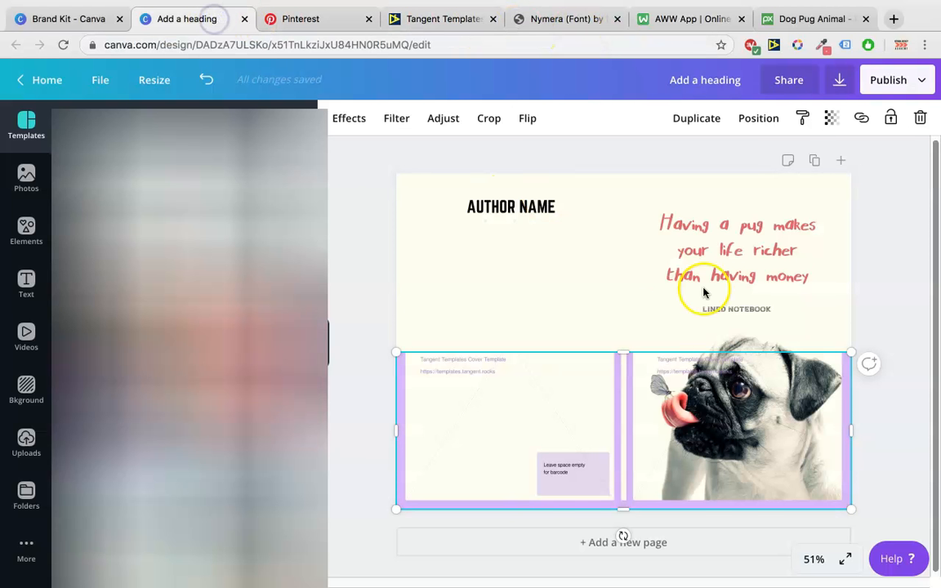
pyautogui.moveTo(624, 352); pyautogui.dragTo(626, 278)
pyautogui.click(721, 247)
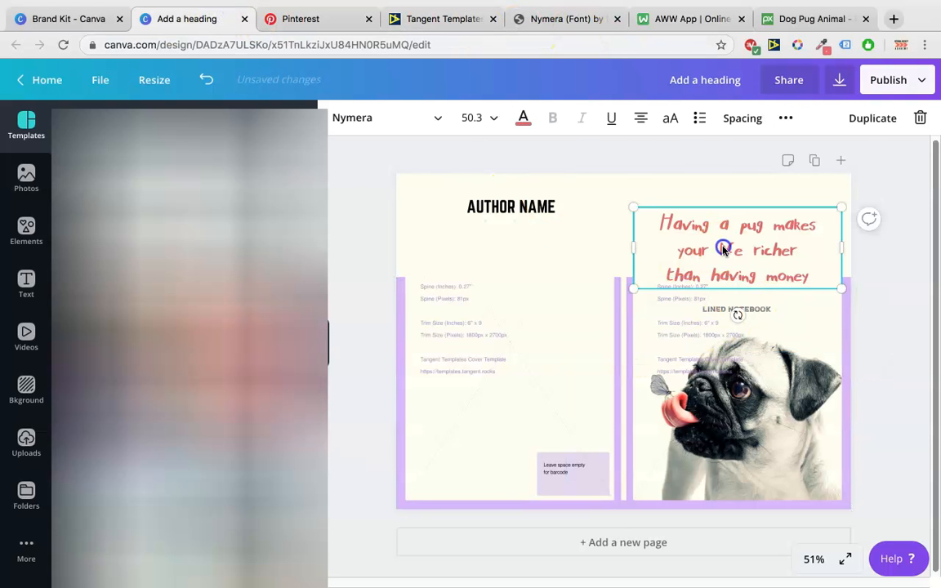
pyautogui.moveTo(718, 246); pyautogui.dragTo(706, 247)
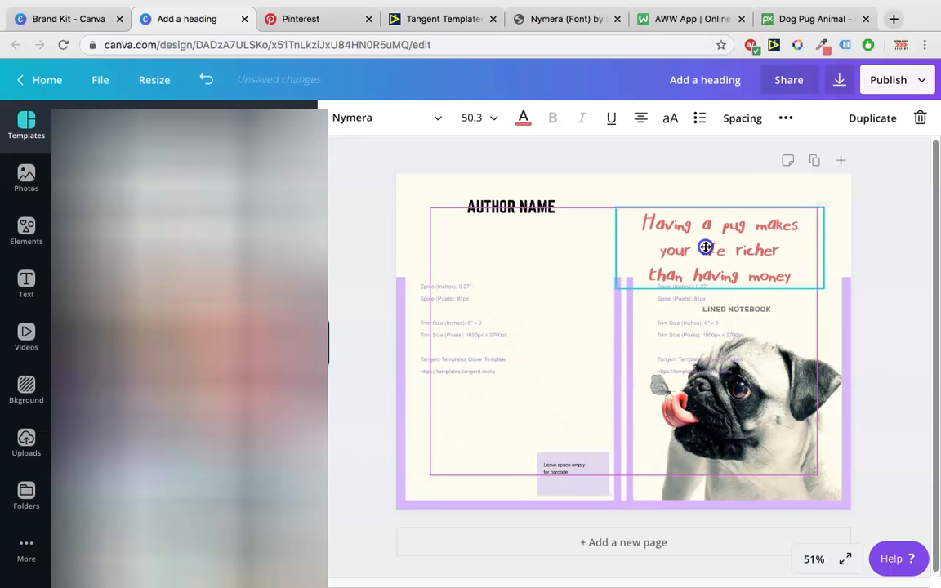
pyautogui.click(609, 330)
pyautogui.moveTo(626, 280); pyautogui.dragTo(626, 342)
pyautogui.click(691, 254)
pyautogui.click(651, 309)
# Step: Undo the last change, raise the cover template's upper edge to the quote and centre the quote between the front cover's margins
pyautogui.click(207, 80)
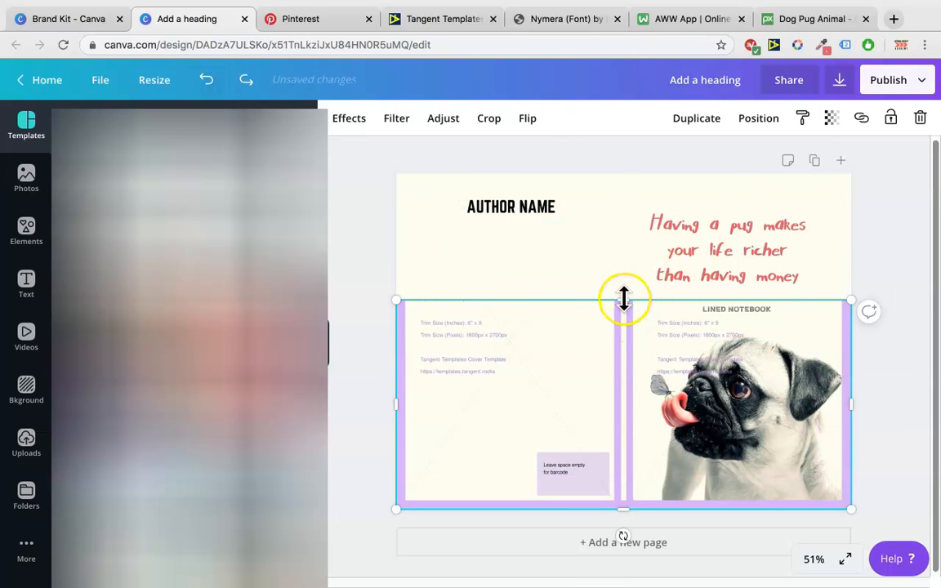
pyautogui.moveTo(633, 338); pyautogui.dragTo(643, 255)
pyautogui.moveTo(693, 229); pyautogui.dragTo(700, 225)
# Step: Extend the cover template to its full height to check the layout against it, and delete the template from the cover
pyautogui.click(571, 267)
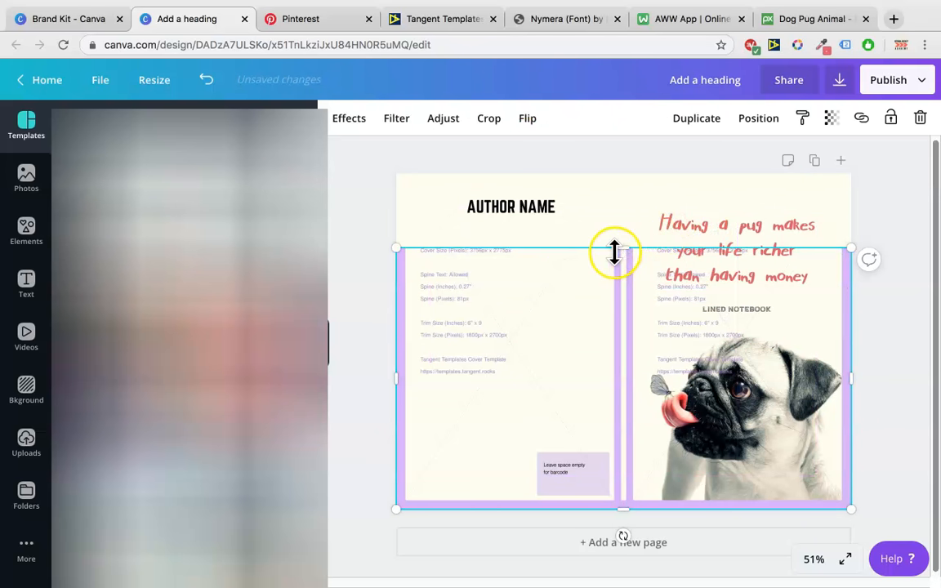
pyautogui.moveTo(627, 214); pyautogui.dragTo(632, 181)
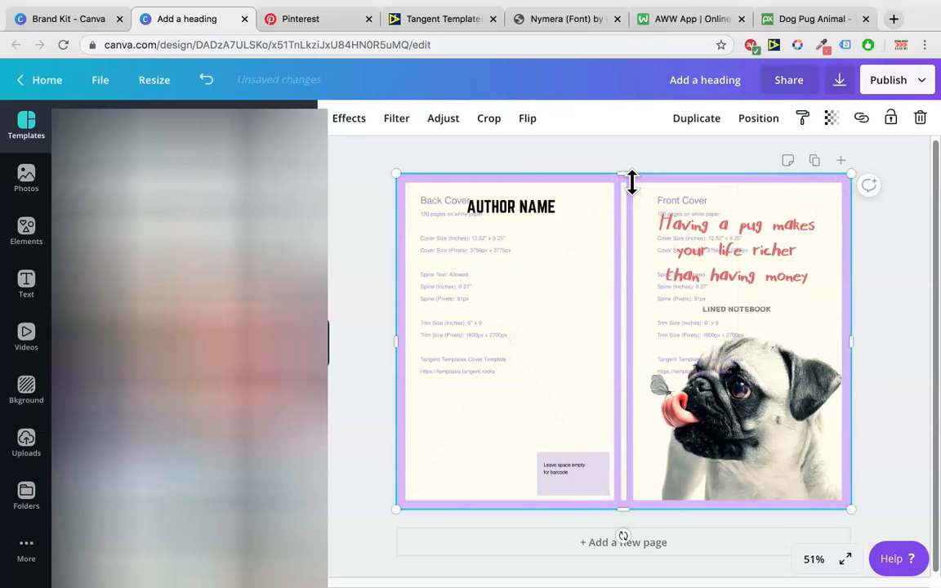
pyautogui.press('Delete')
pyautogui.click(739, 246)
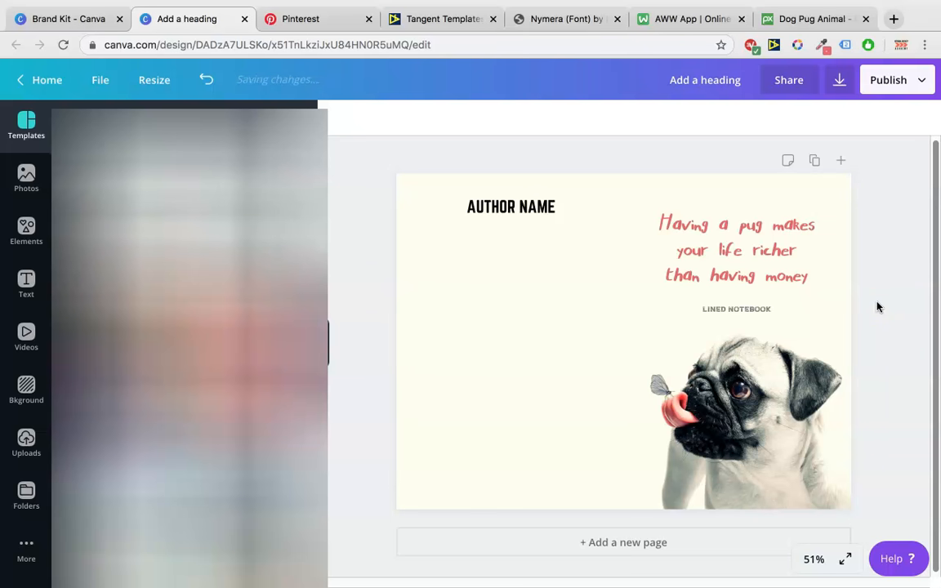
pyautogui.click(870, 306)
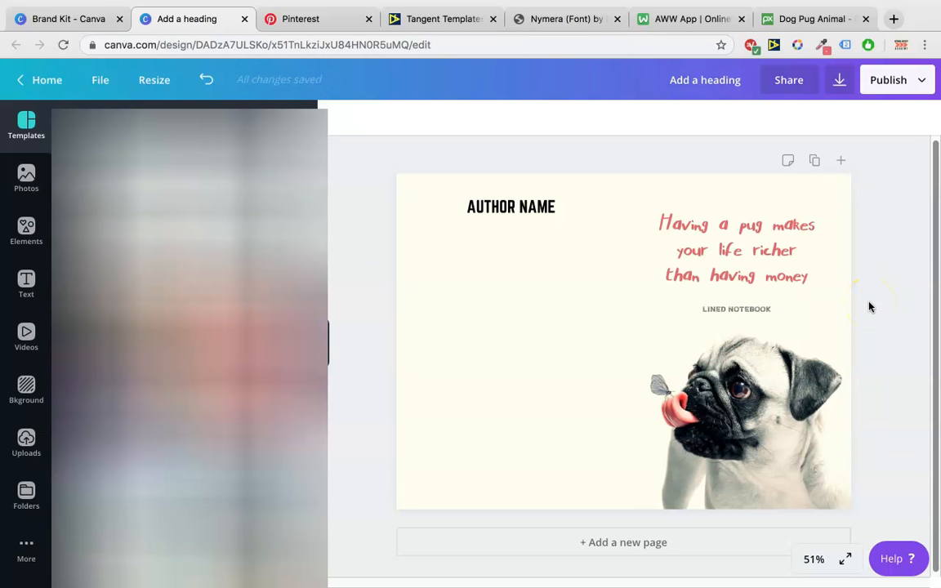